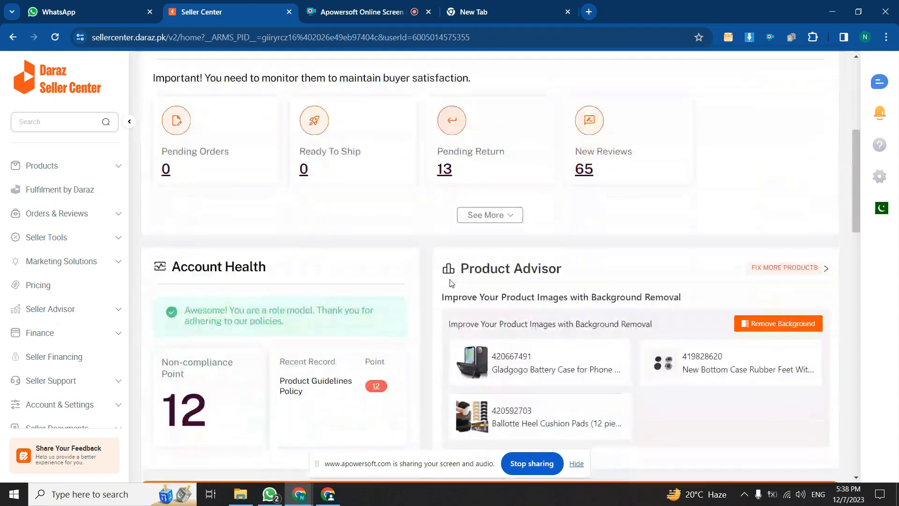
# - Find the Campaign Events section on the seller home page and open the full campaign management page
pyautogui.scroll(-15, 451, 283)
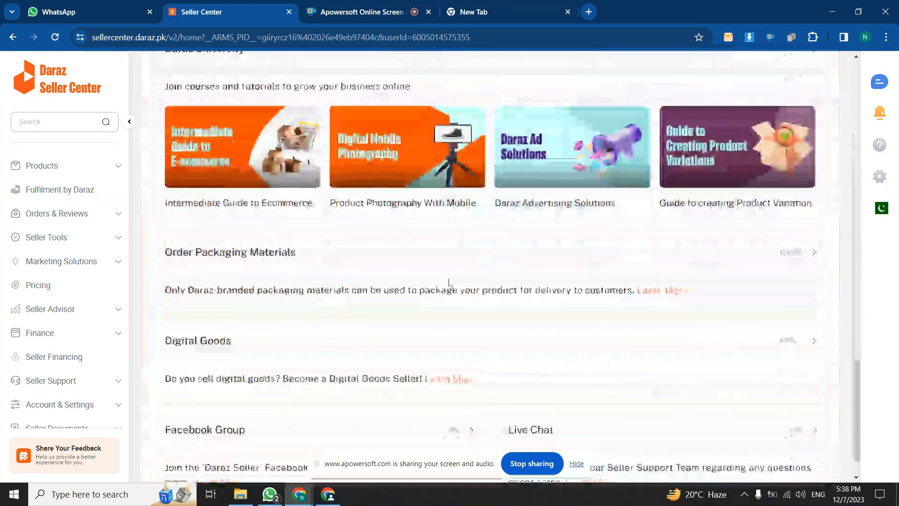
pyautogui.scroll(10, 451, 282)
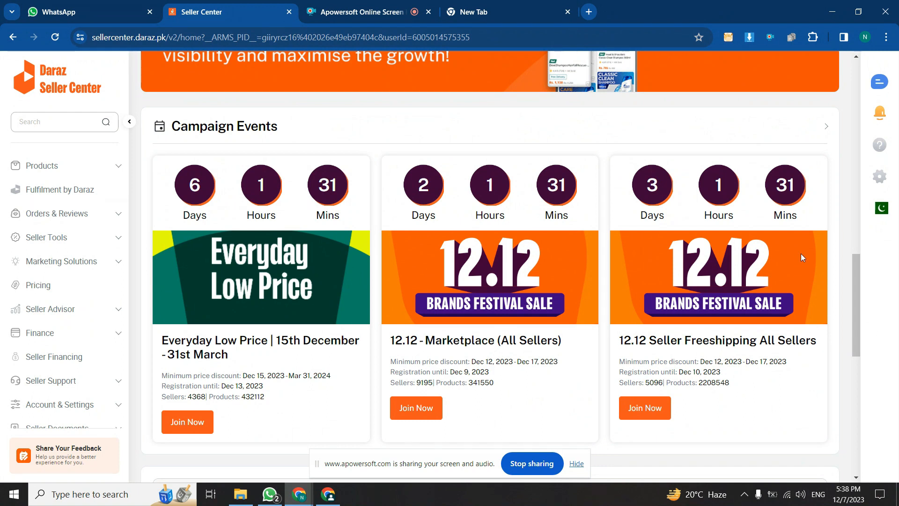
pyautogui.click(824, 123)
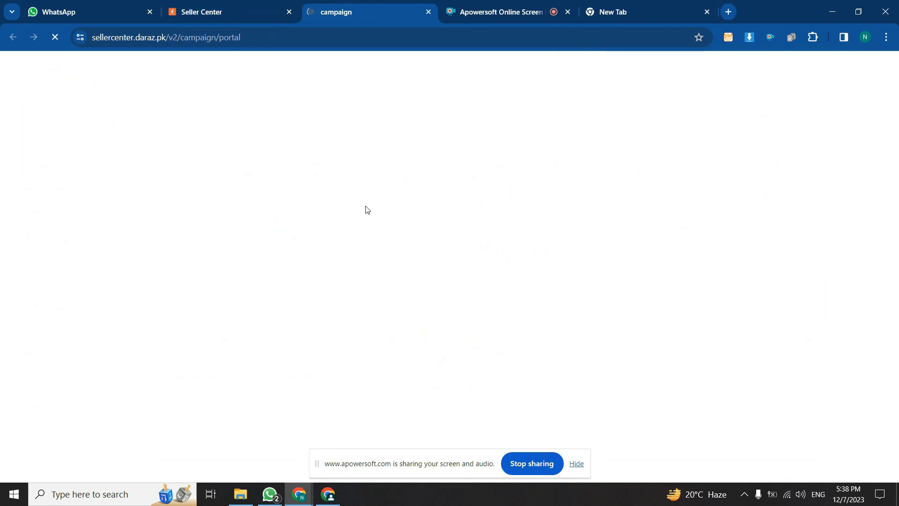
# - Go back to the seller home page and look through its sections, from performance indicators to campaign events and support resources
pyautogui.click(252, 6)
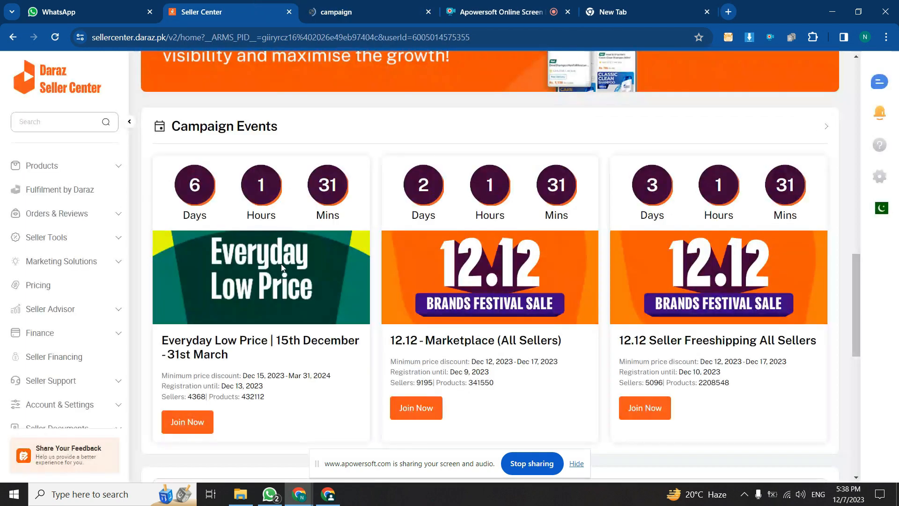
pyautogui.scroll(15, 281, 265)
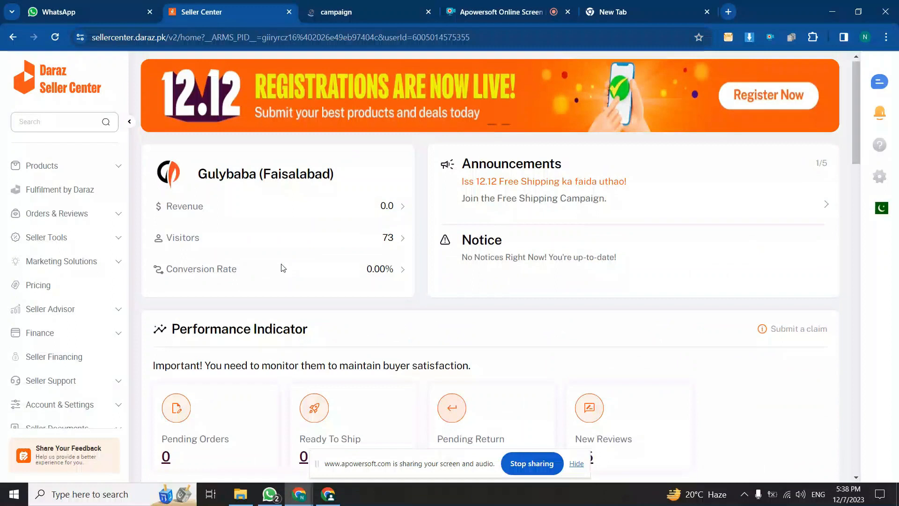
pyautogui.scroll(-12, 282, 268)
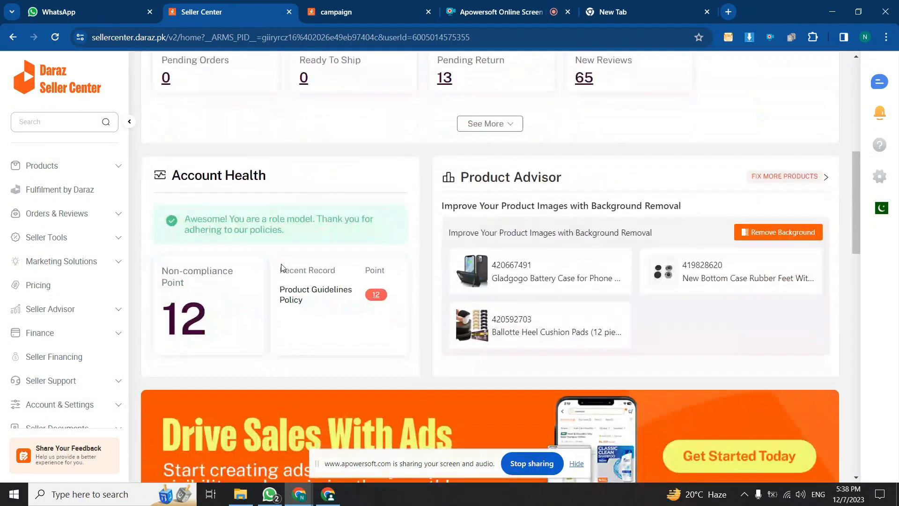
pyautogui.scroll(-5, 282, 267)
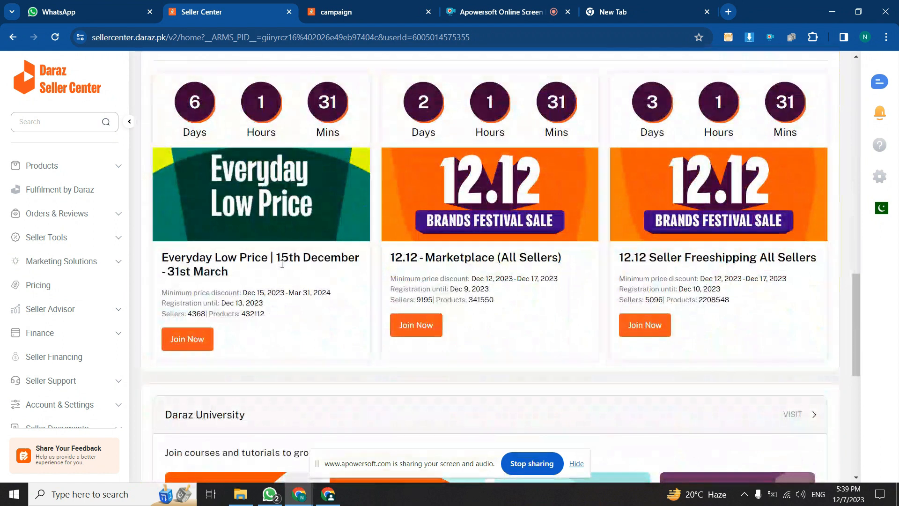
pyautogui.scroll(1, 282, 264)
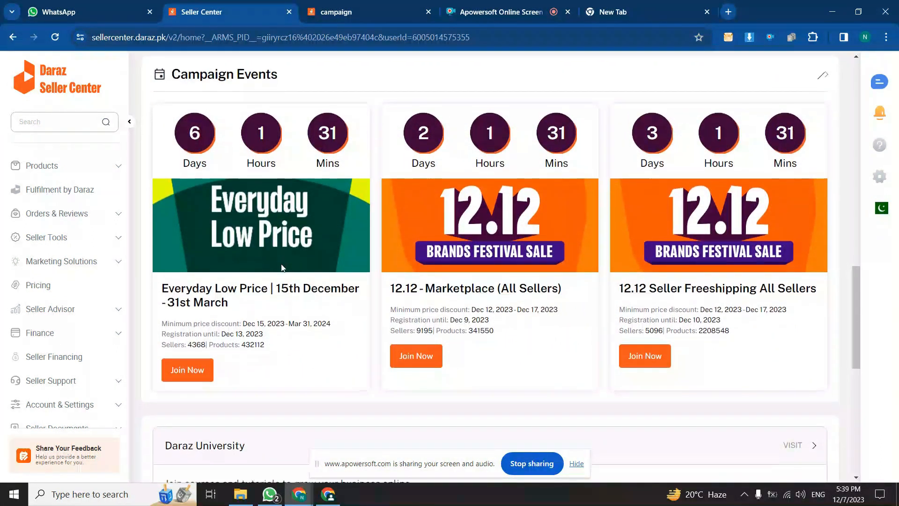
pyautogui.scroll(-8, 282, 264)
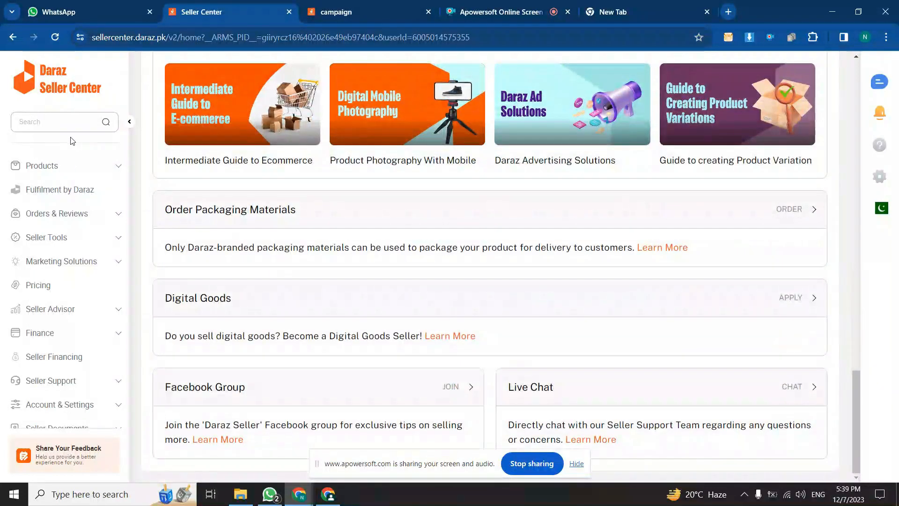
pyautogui.scroll(7, 331, 148)
pyautogui.scroll(3, 331, 148)
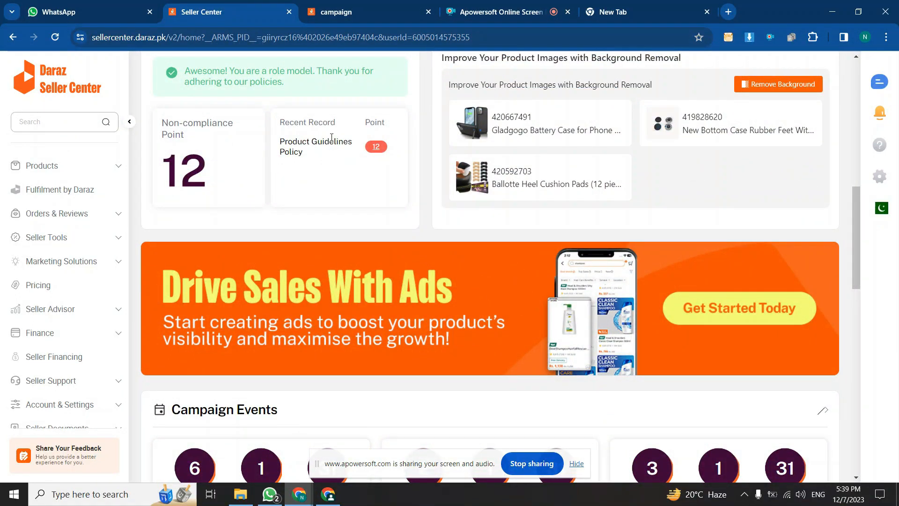
# - On the campaign management page, review the special invitation, available, registered and ineligible campaign lists under Main Entrance Campaign
pyautogui.click(343, 3)
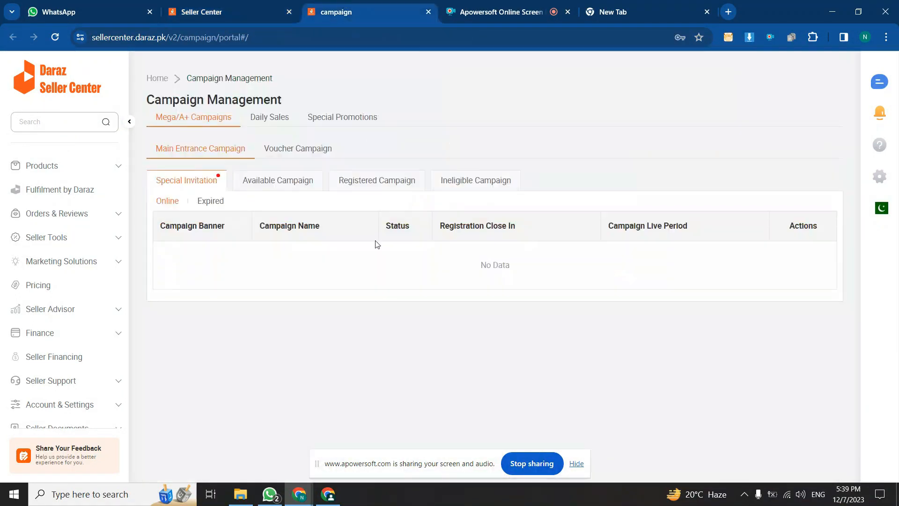
pyautogui.click(260, 187)
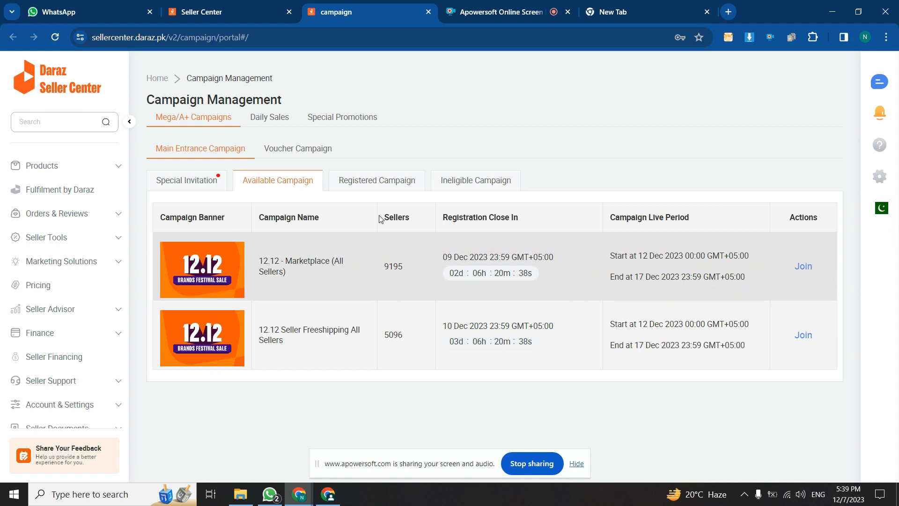
pyautogui.click(352, 180)
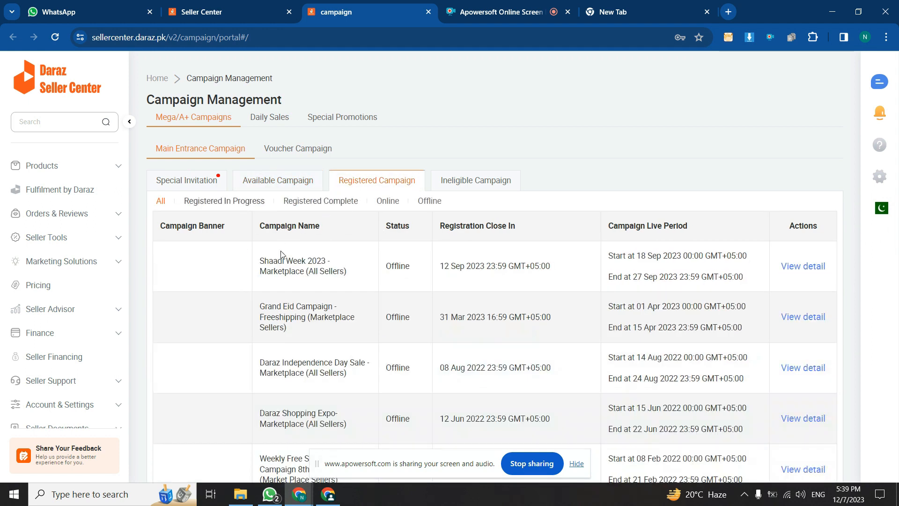
pyautogui.scroll(-8, 302, 332)
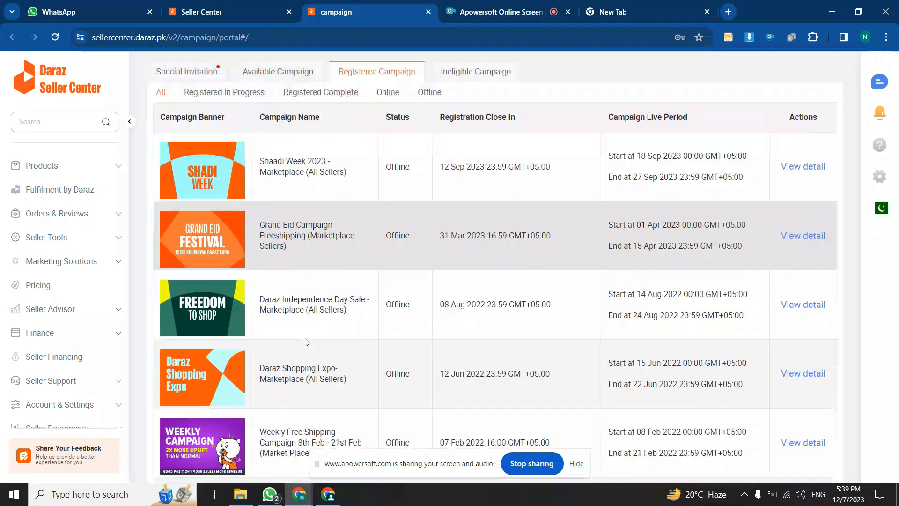
pyautogui.scroll(8, 306, 342)
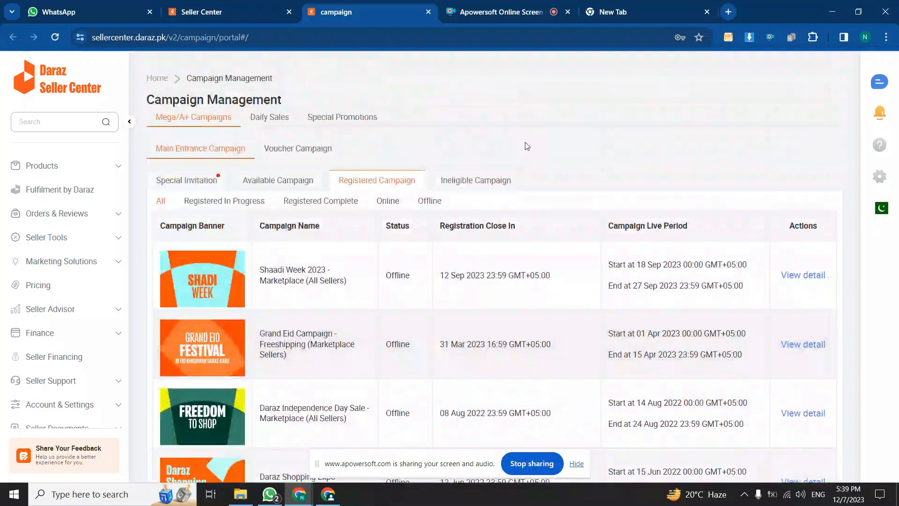
pyautogui.click(488, 180)
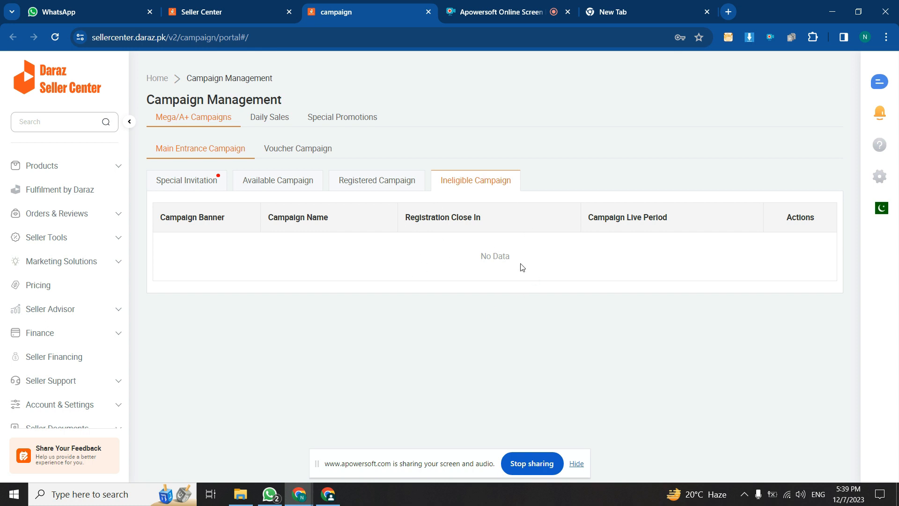
pyautogui.click(245, 178)
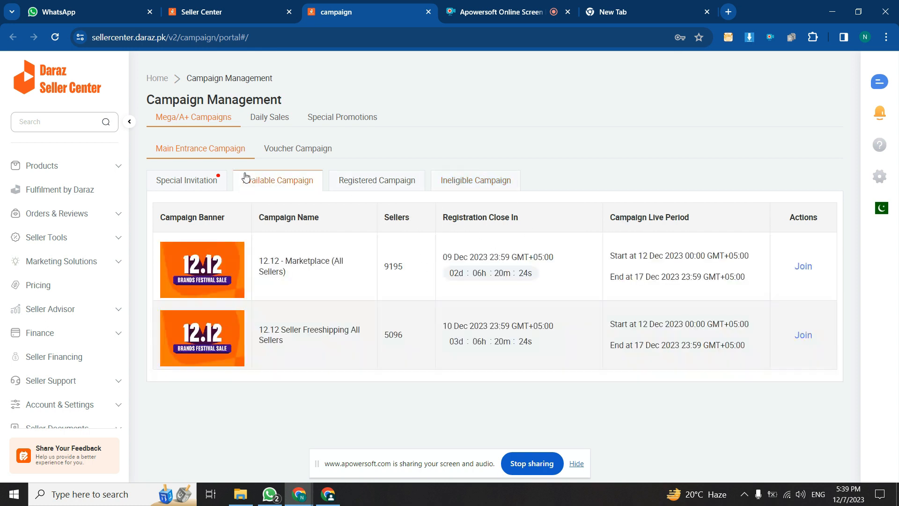
pyautogui.click(204, 180)
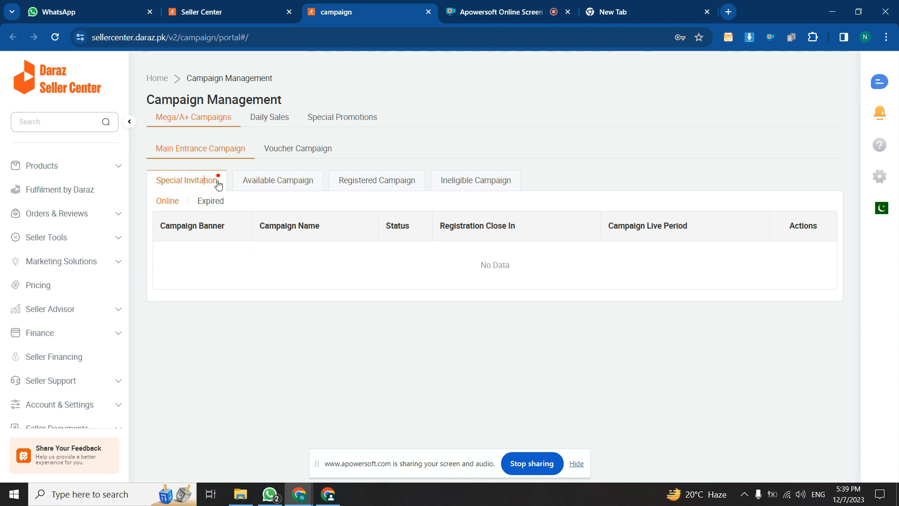
pyautogui.click(259, 189)
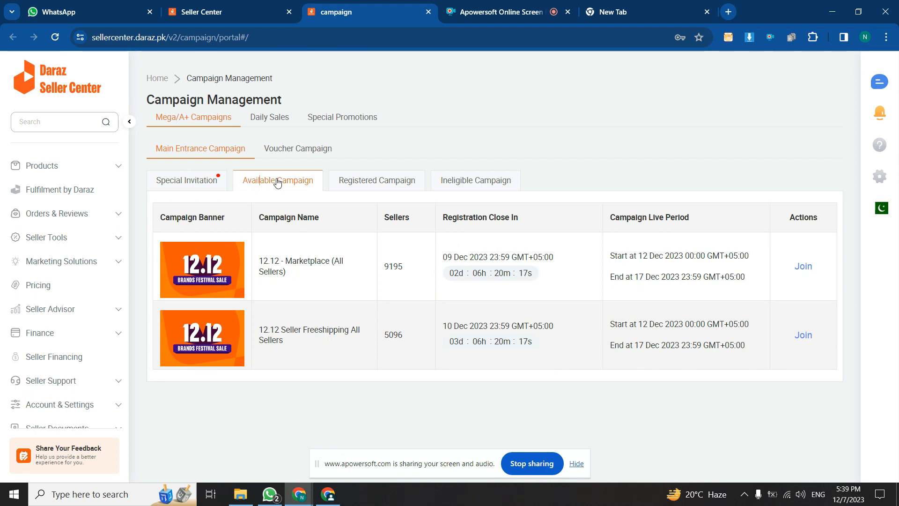
# - Return to the seller home page and locate the Campaign Events section, highlighting its heading
pyautogui.click(222, 5)
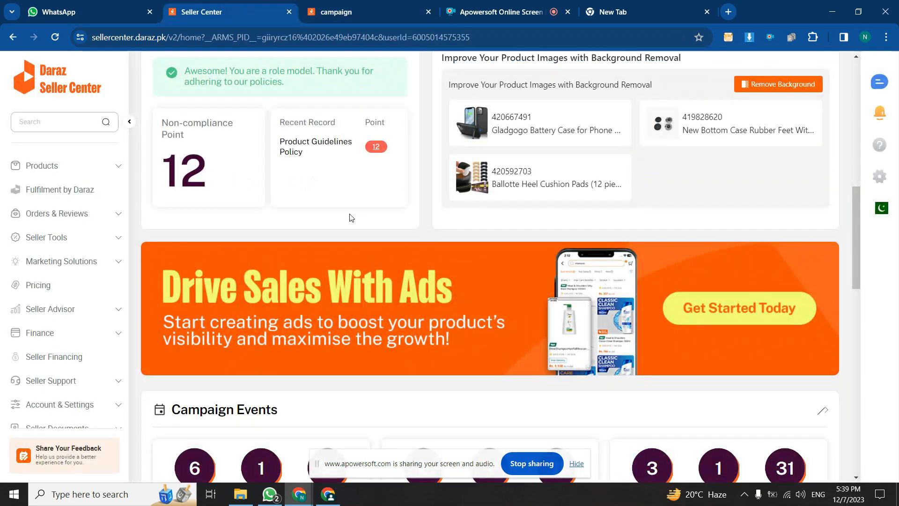
pyautogui.scroll(5, 351, 216)
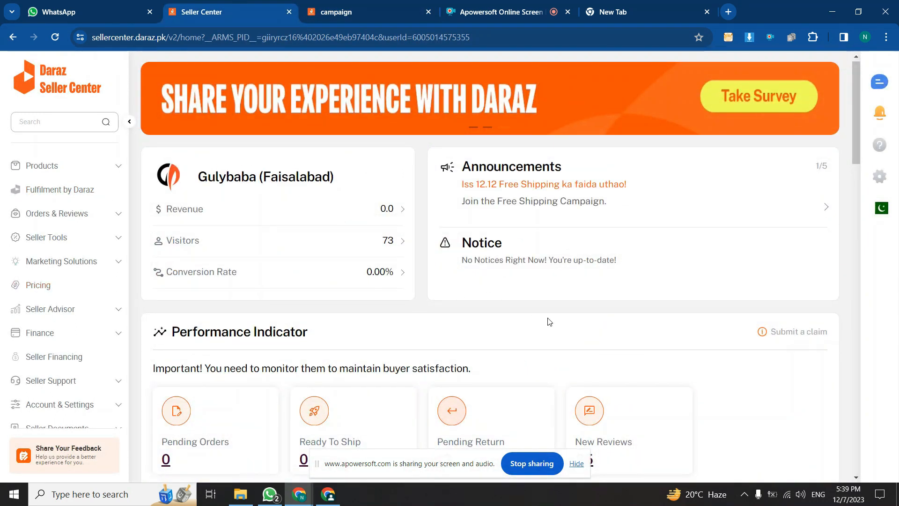
pyautogui.scroll(-10, 546, 321)
pyautogui.scroll(-7, 548, 320)
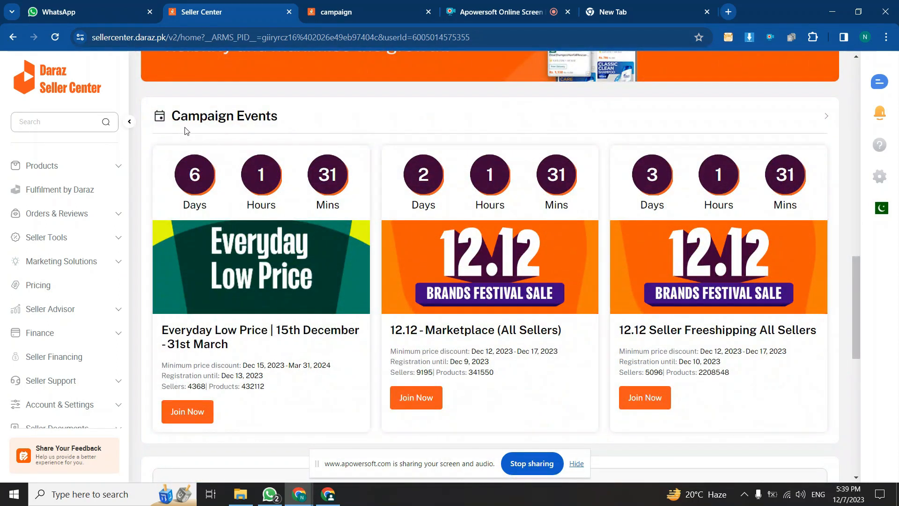
pyautogui.moveTo(173, 117); pyautogui.dragTo(285, 129)
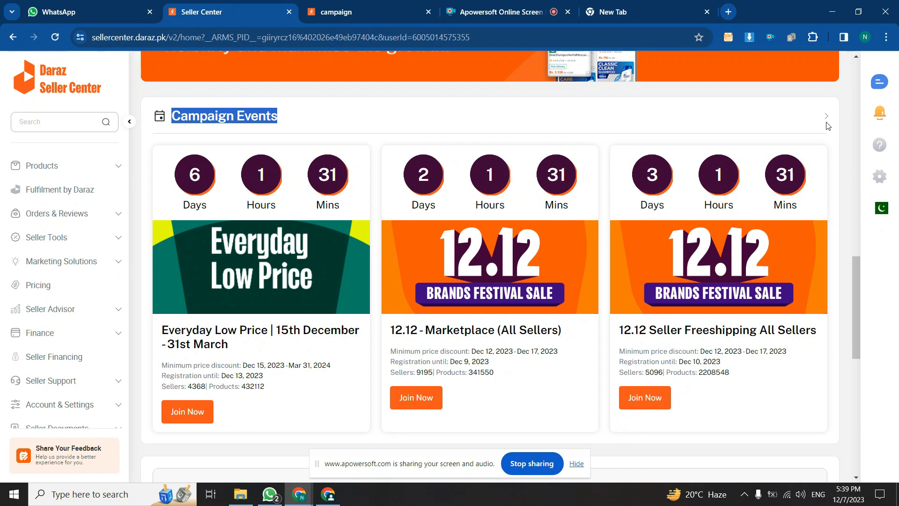
# - Return to campaign management and look through Daily Sales, Special Promotions and Mega/A+ Campaigns, comparing its Voucher Campaign and Main Entrance Campaign views
pyautogui.click(351, 5)
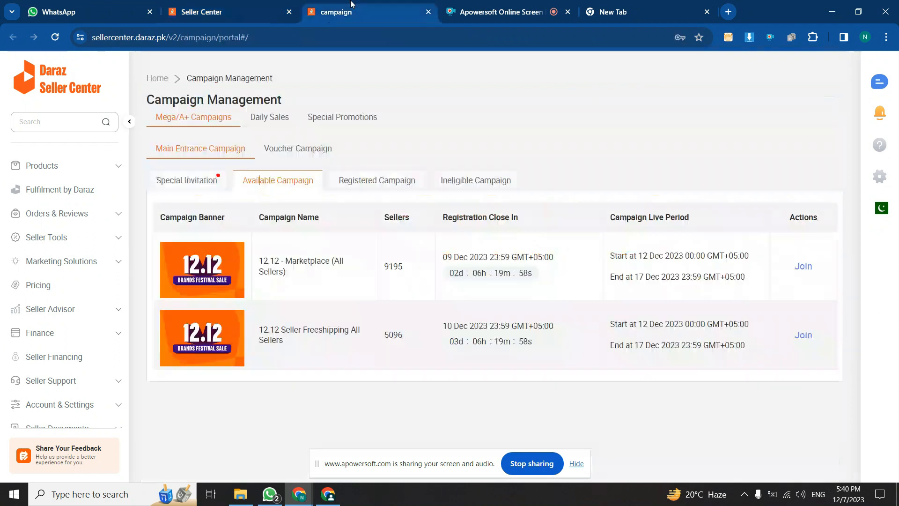
pyautogui.click(197, 181)
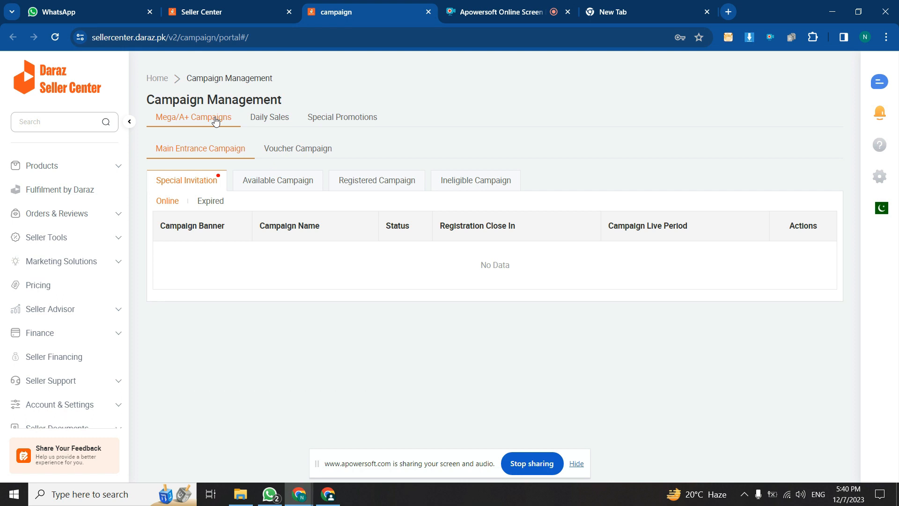
pyautogui.click(279, 118)
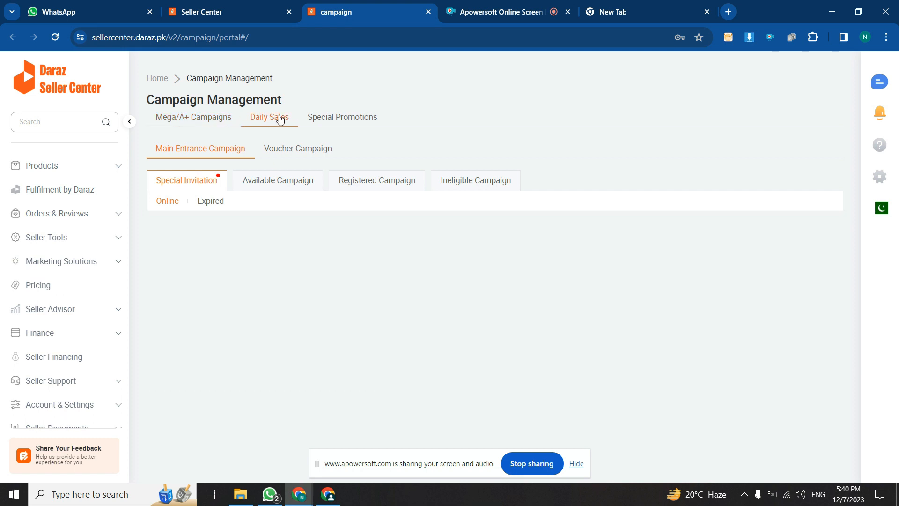
pyautogui.click(337, 117)
pyautogui.click(181, 120)
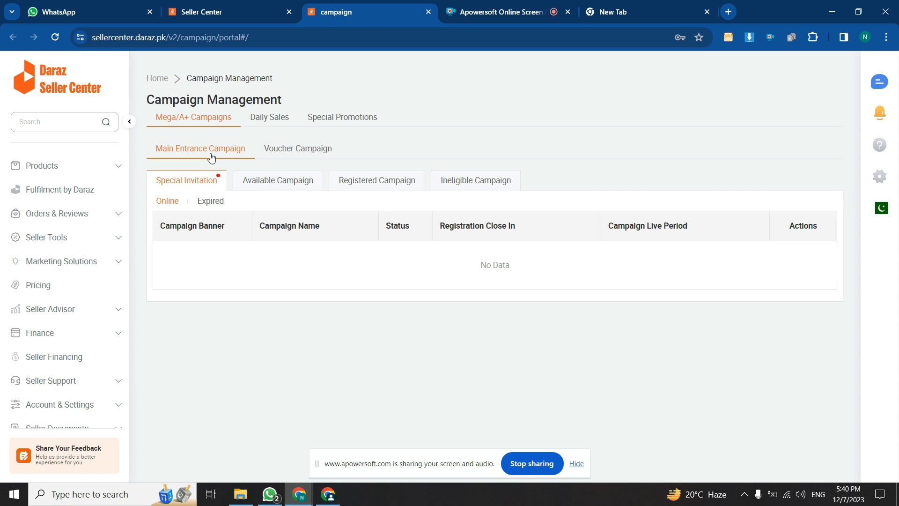
pyautogui.click(288, 151)
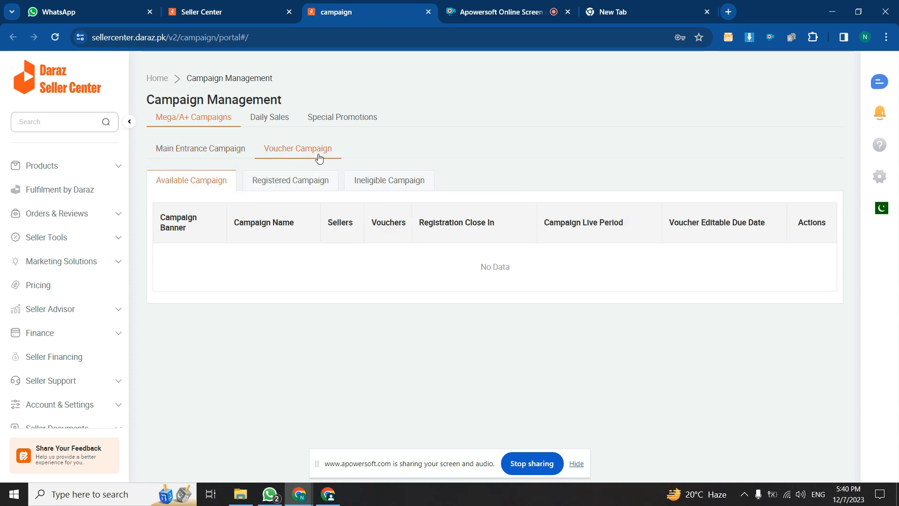
pyautogui.click(188, 149)
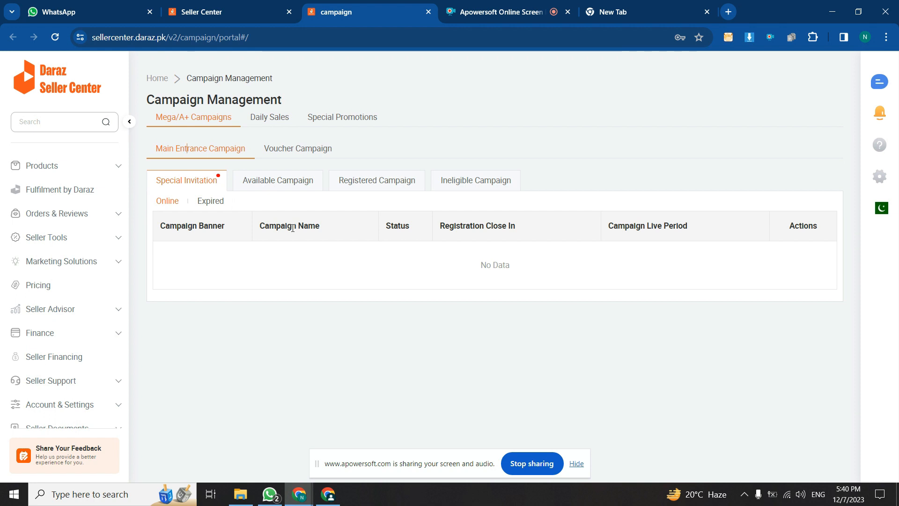
# - Open the 12.12 - Marketplace (All Sellers) campaign from the available campaigns and read its description and product criteria
pyautogui.click(291, 190)
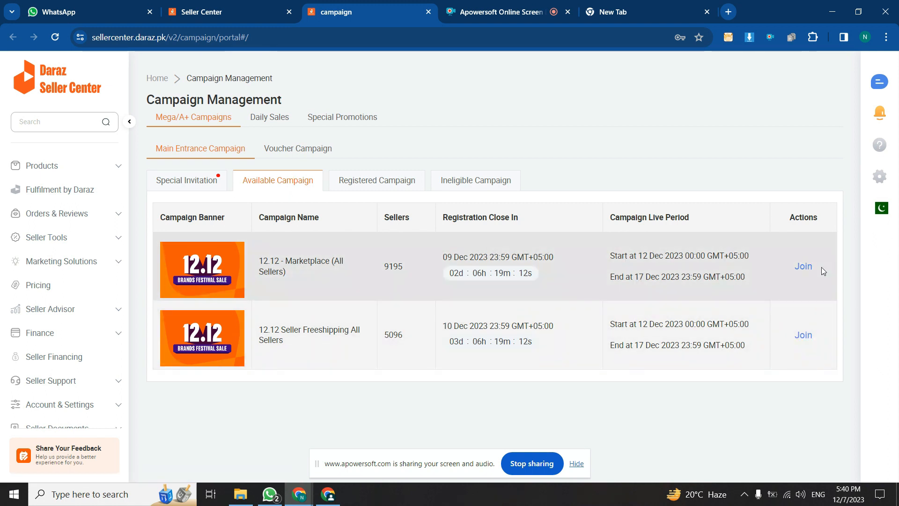
pyautogui.click(808, 269)
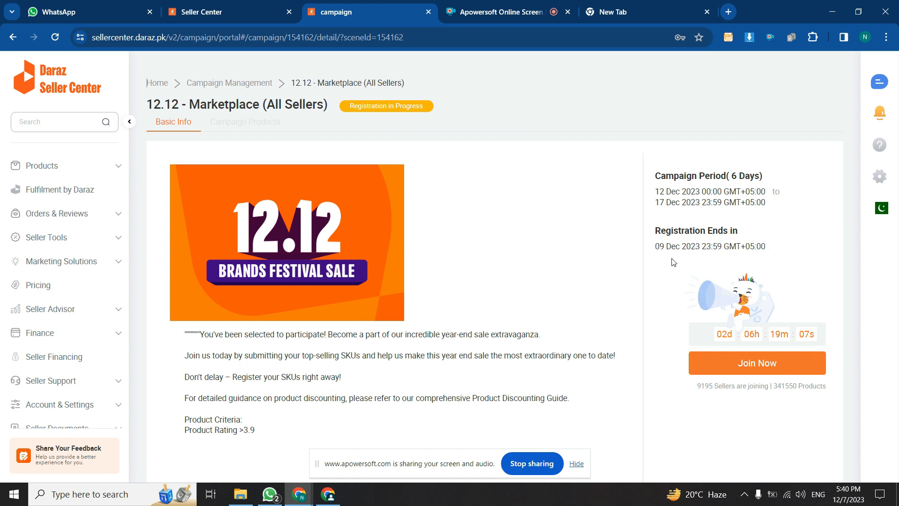
pyautogui.moveTo(199, 98); pyautogui.dragTo(330, 105)
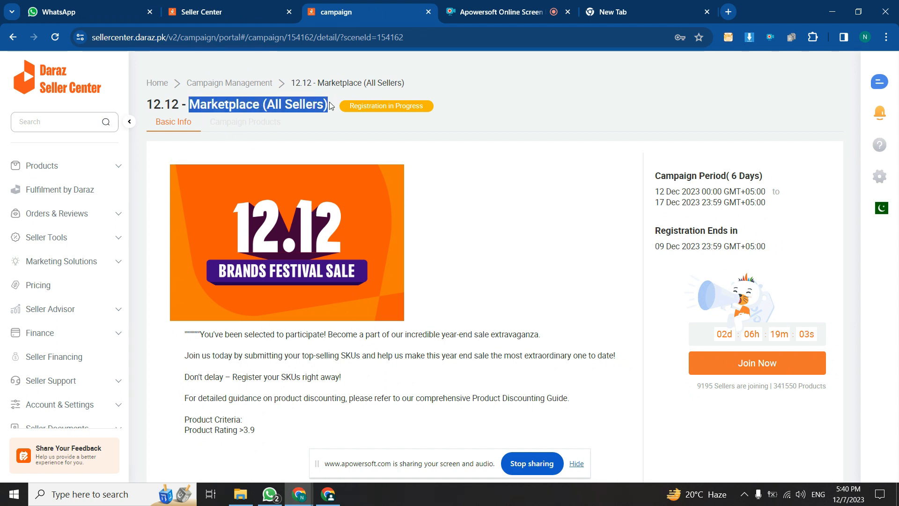
pyautogui.scroll(-4, 444, 276)
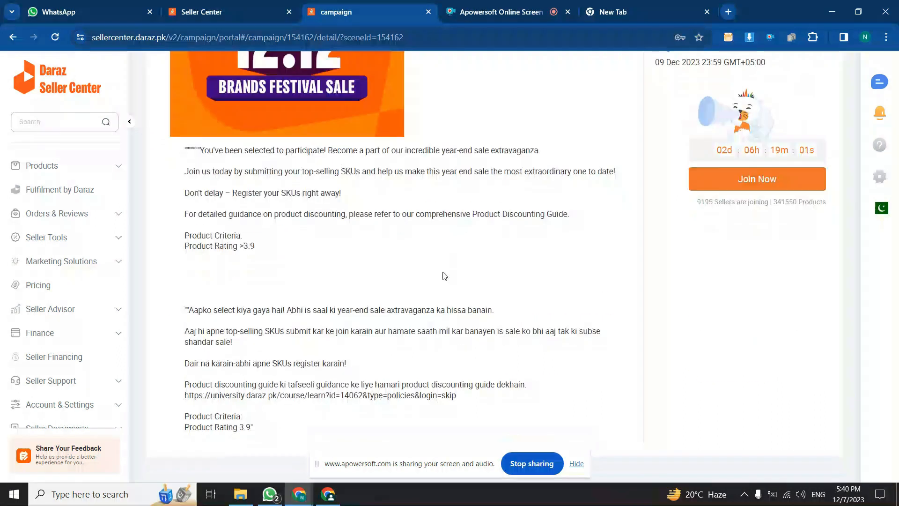
pyautogui.scroll(4, 445, 276)
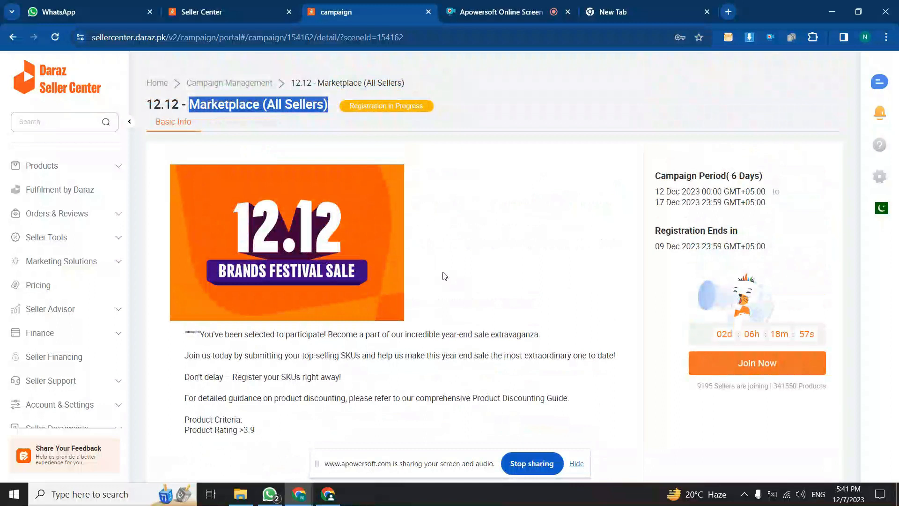
pyautogui.scroll(-3, 444, 276)
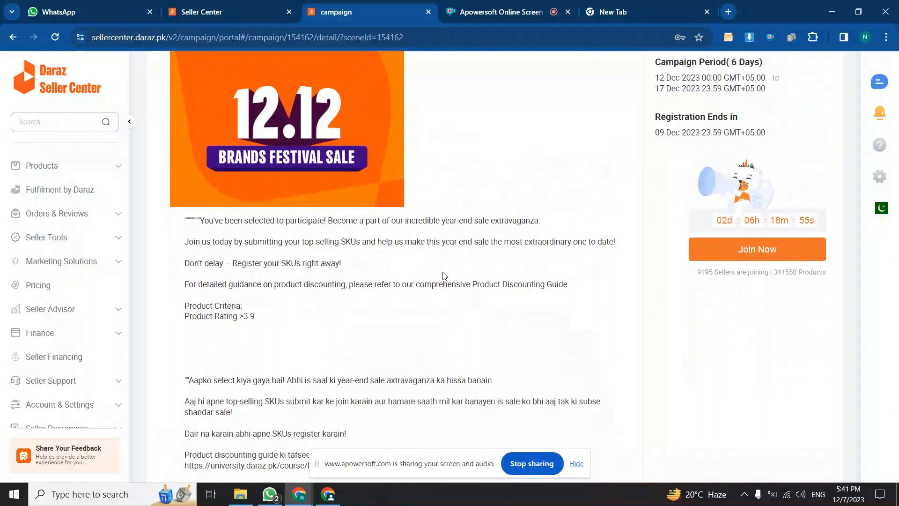
# - Read the full English and Urdu campaign description, highlighting the text and the minimum product rating in the criteria
pyautogui.scroll(-2, 444, 276)
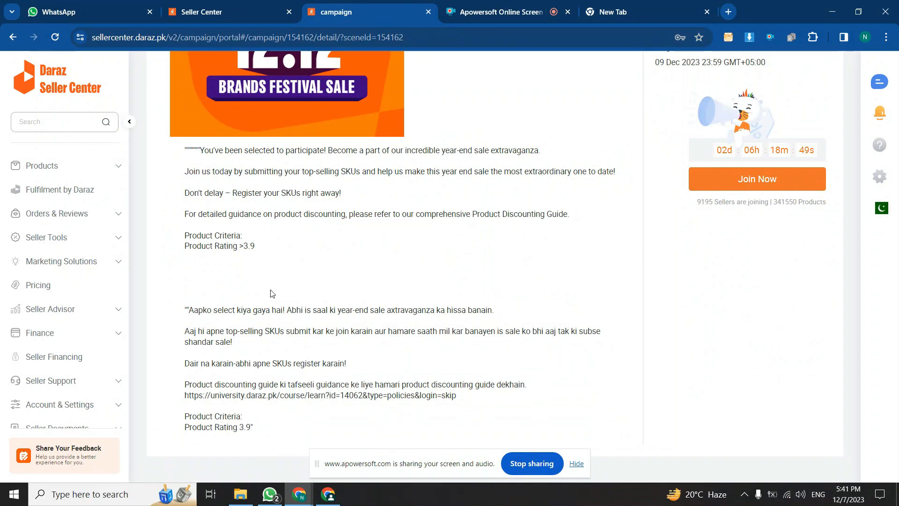
pyautogui.moveTo(199, 152); pyautogui.dragTo(359, 436)
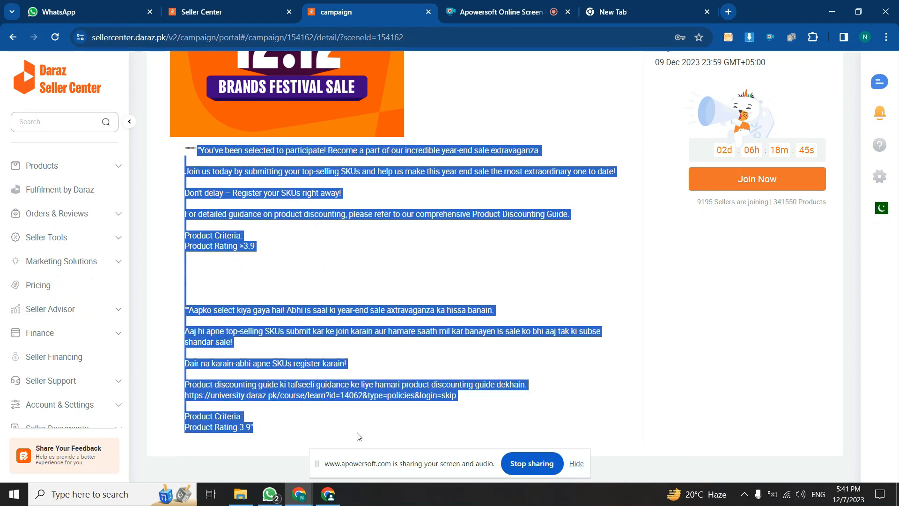
pyautogui.click(331, 302)
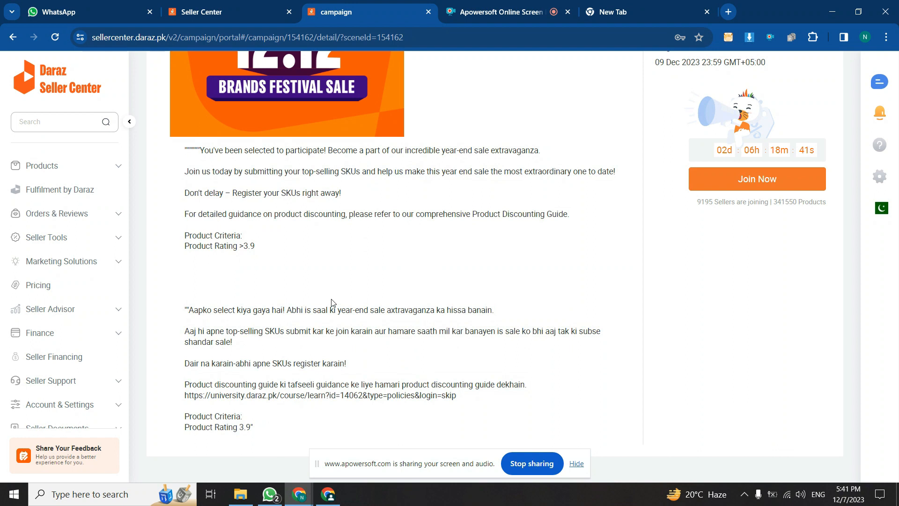
pyautogui.moveTo(261, 250); pyautogui.dragTo(243, 245)
pyautogui.scroll(2, 675, 237)
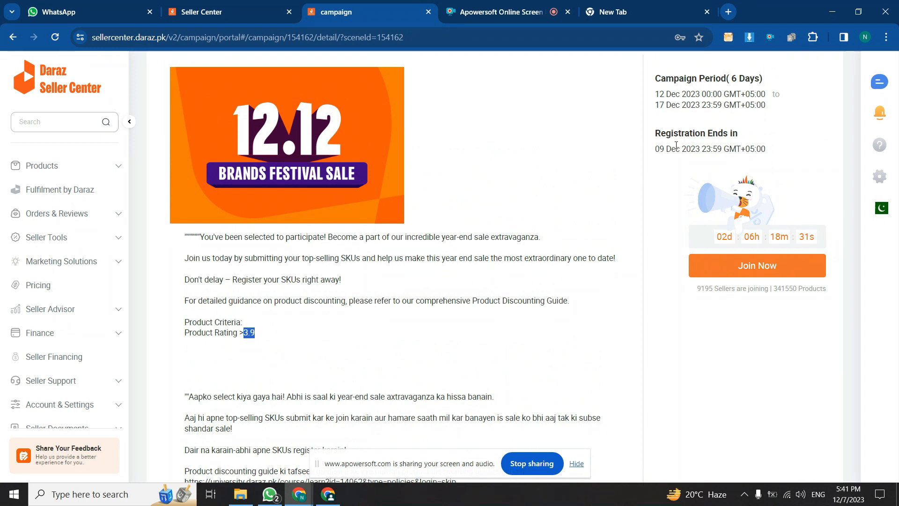
# - Review the campaign period and registration deadline of the 12.12 campaign, highlighting the dates and the Registration Ends in heading
pyautogui.scroll(2, 656, 179)
pyautogui.moveTo(657, 179); pyautogui.dragTo(783, 210)
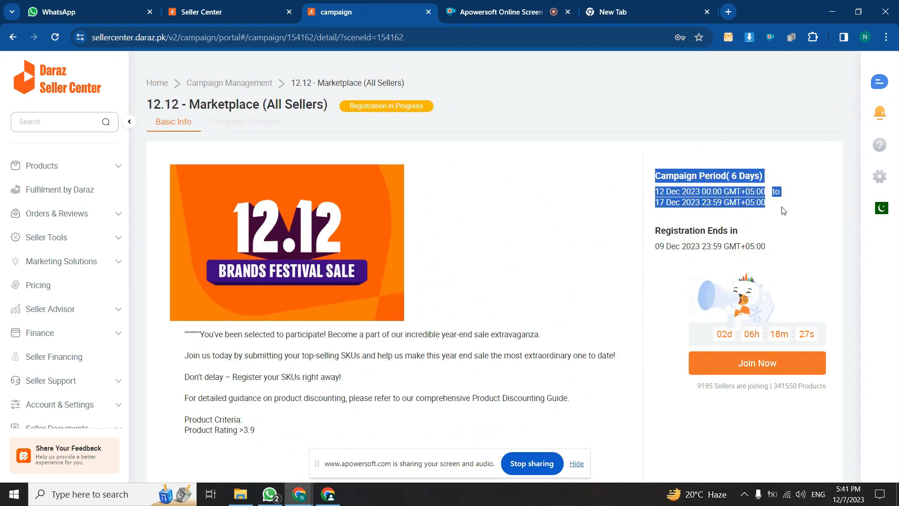
pyautogui.click(783, 210)
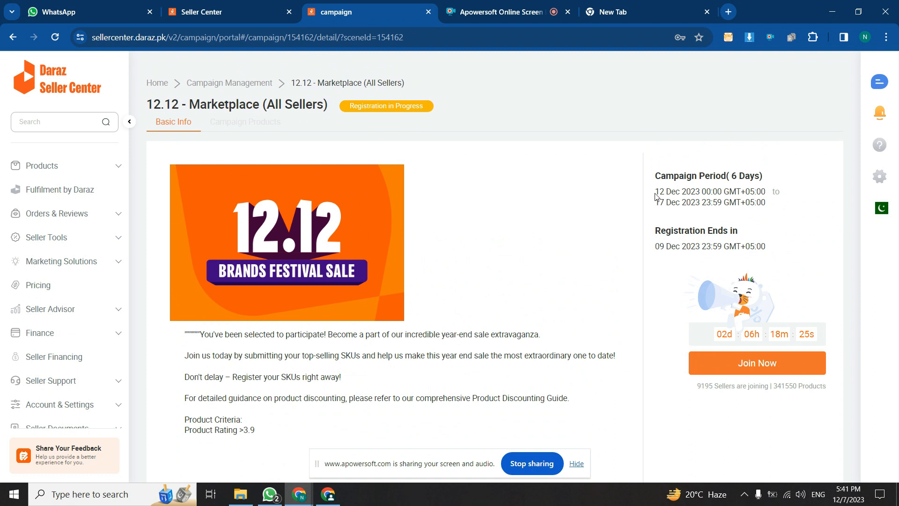
pyautogui.moveTo(656, 197); pyautogui.dragTo(712, 199)
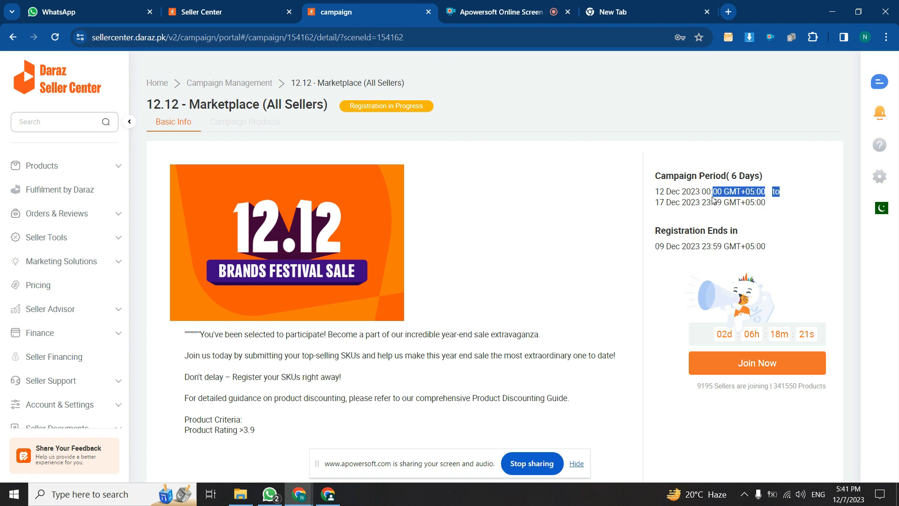
pyautogui.click(775, 229)
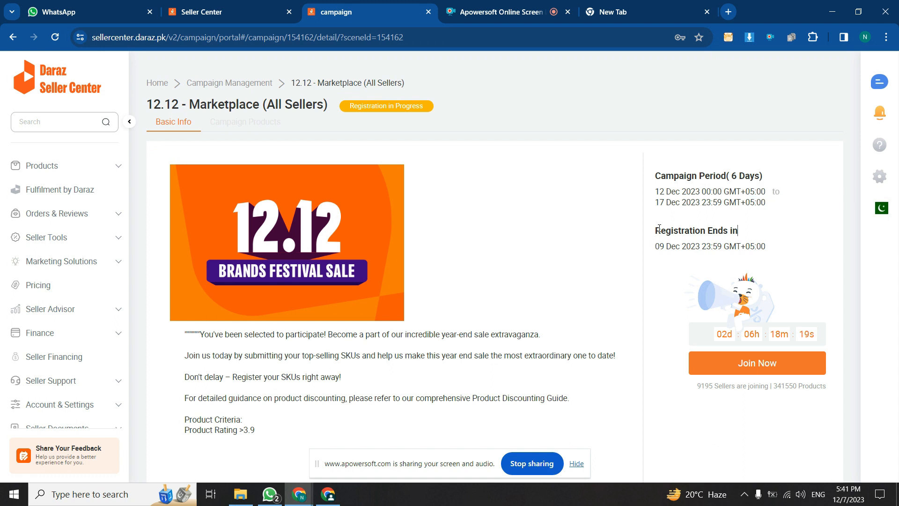
pyautogui.moveTo(655, 232); pyautogui.dragTo(736, 226)
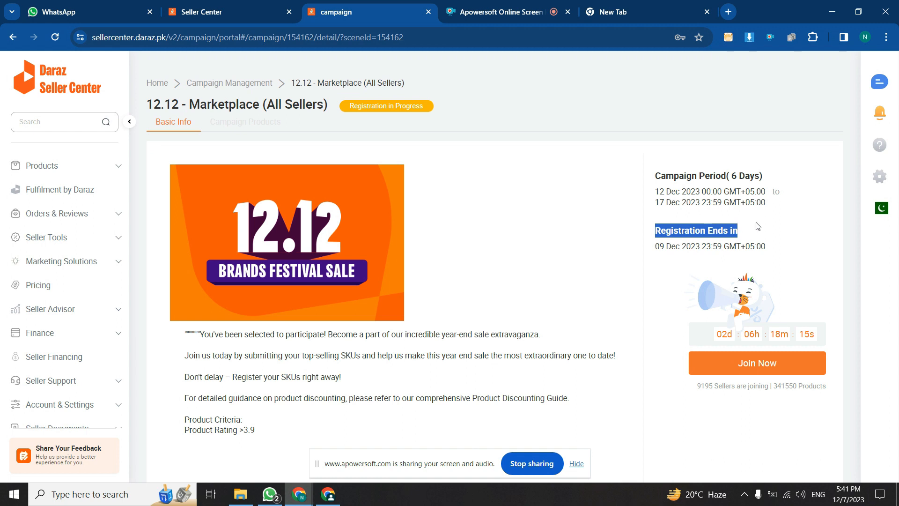
pyautogui.click(827, 225)
# - Join the 12.12 - Marketplace (All Sellers) campaign and agree to its rules
pyautogui.scroll(-1, 751, 279)
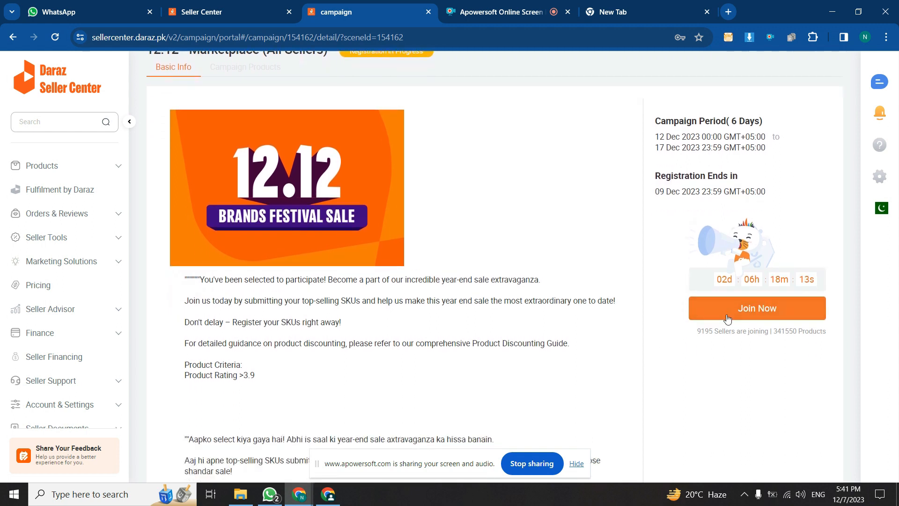
pyautogui.click(739, 310)
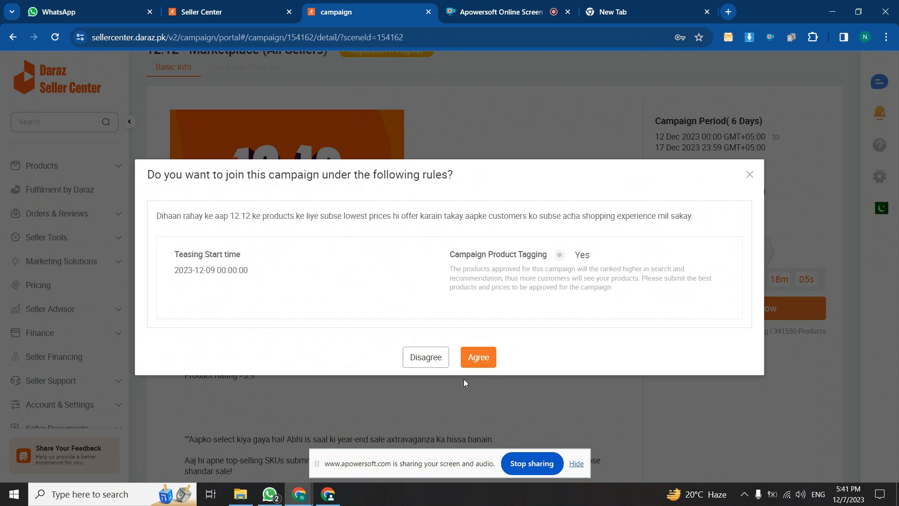
pyautogui.click(478, 360)
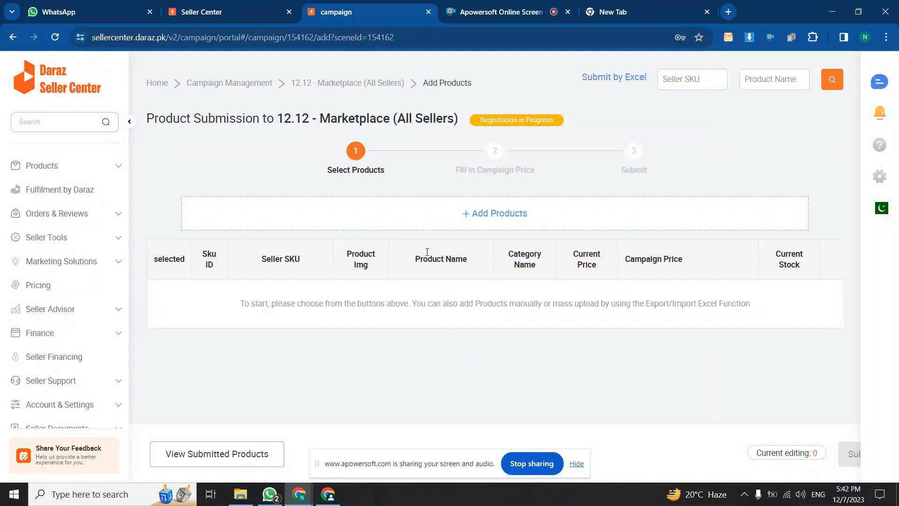
# - Start adding products to the campaign, look over the eligible items and select all products on page 1
pyautogui.click(484, 210)
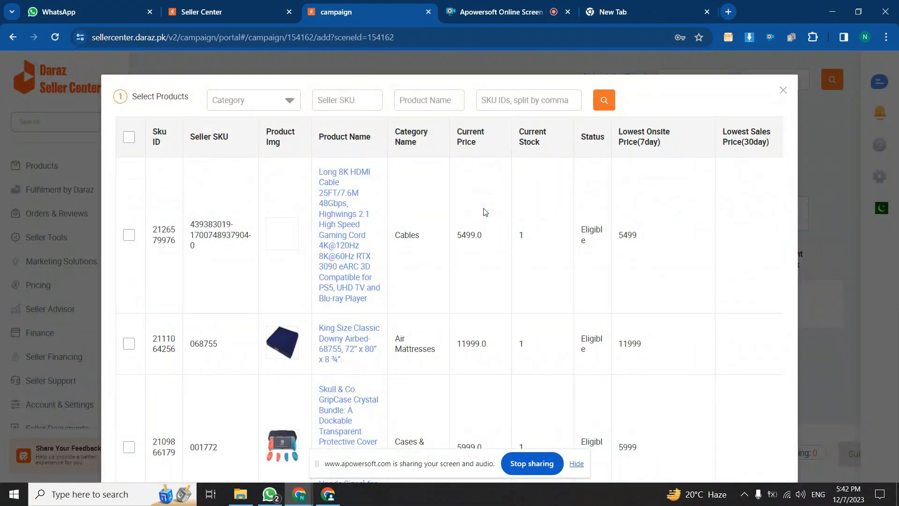
pyautogui.scroll(-20, 414, 239)
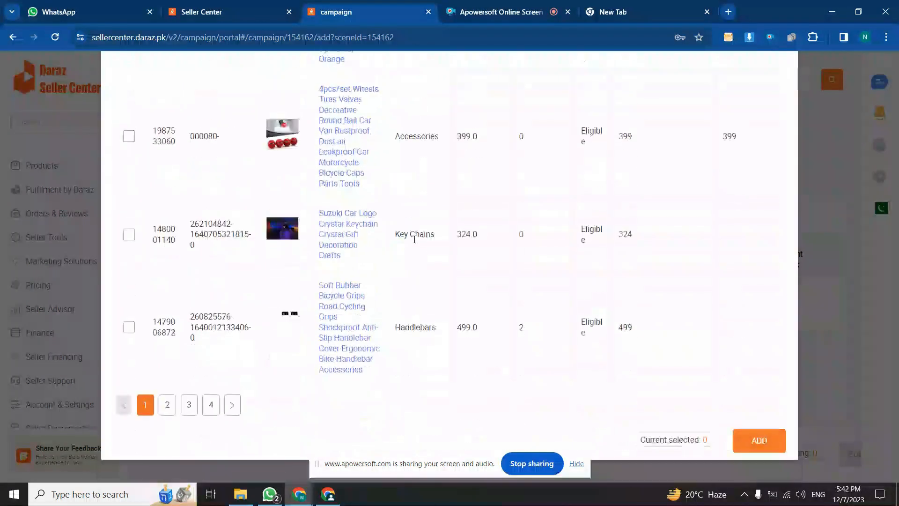
pyautogui.scroll(20, 414, 239)
pyautogui.scroll(-20, 414, 239)
pyautogui.scroll(20, 414, 239)
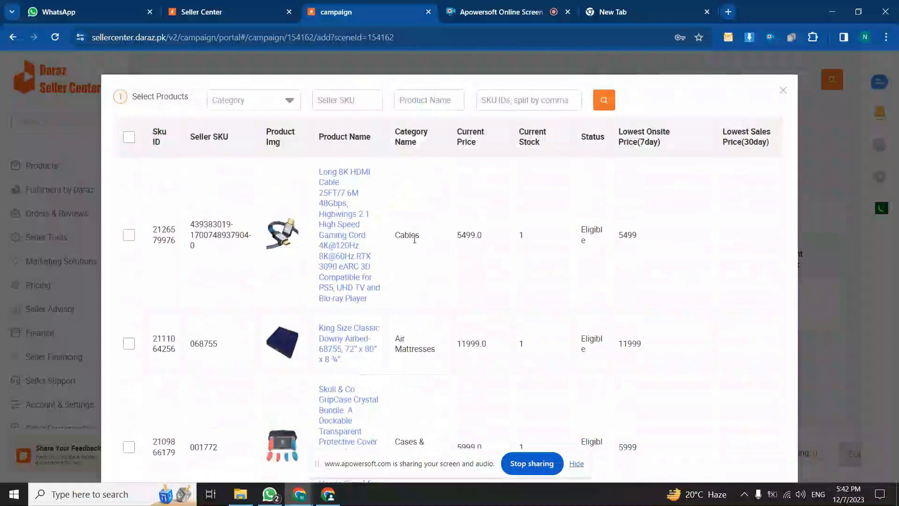
pyautogui.click(129, 137)
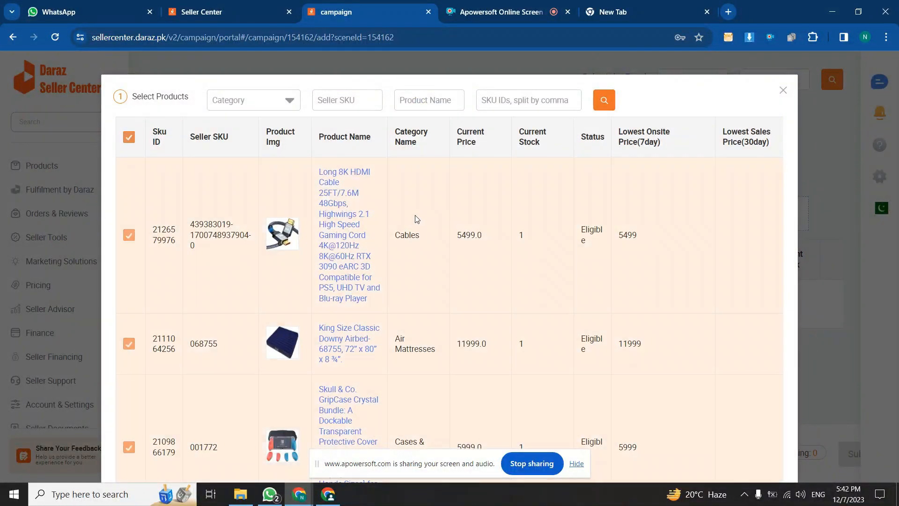
# - Go to page 2 of the product selection and select all of its products
pyautogui.scroll(-10, 420, 219)
pyautogui.scroll(-7, 420, 219)
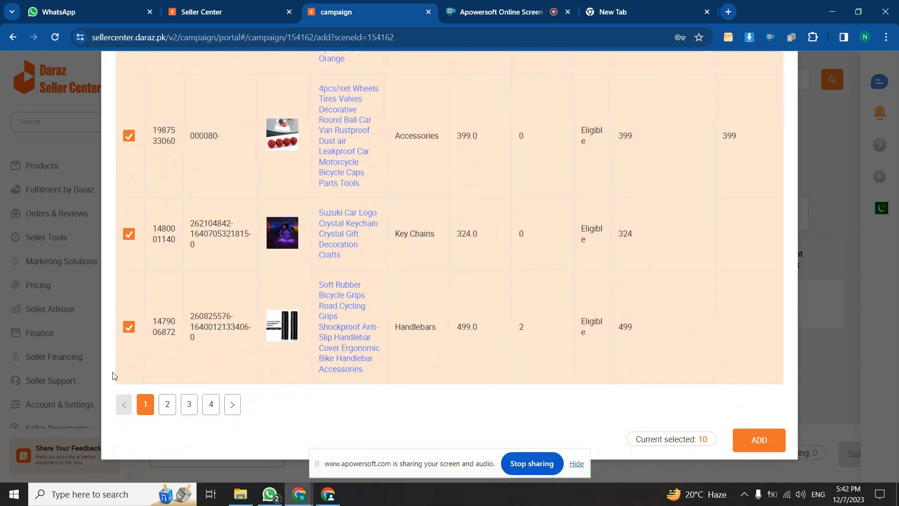
pyautogui.click(168, 404)
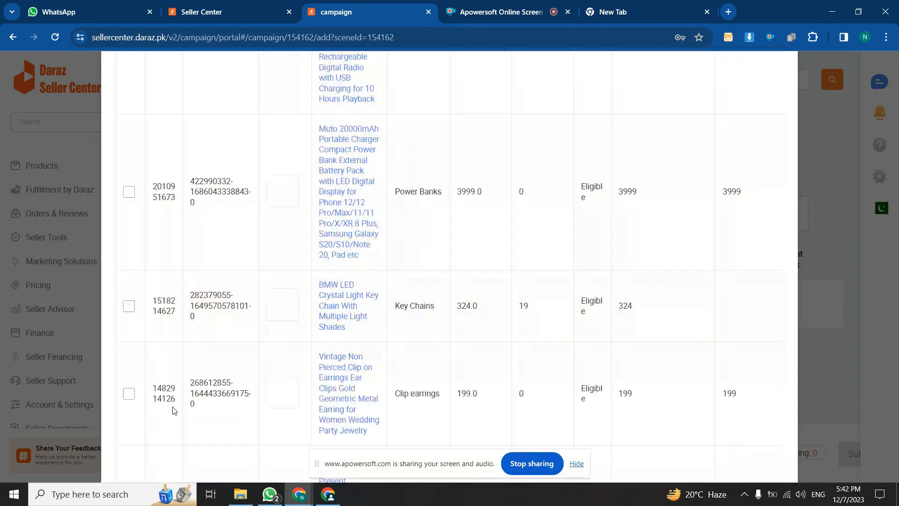
pyautogui.scroll(10, 360, 315)
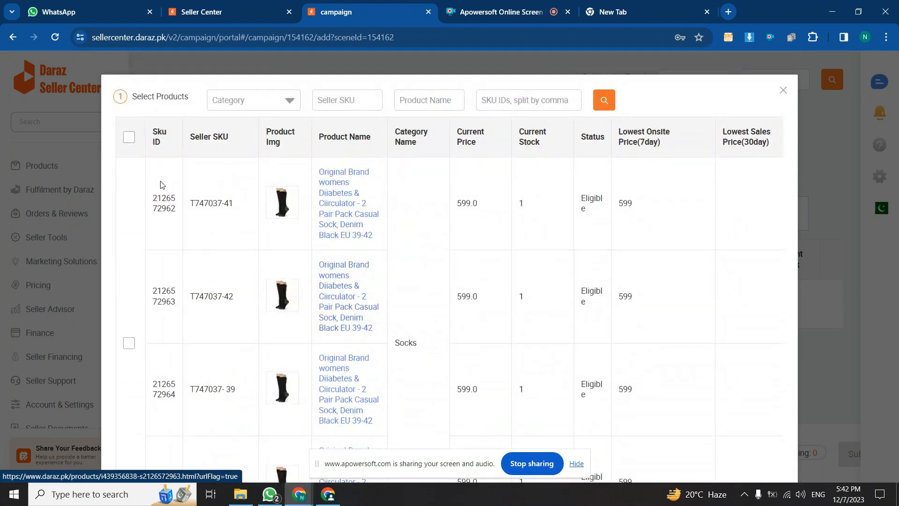
pyautogui.click(130, 137)
# - Go to page 3 of the product selection and select all of its products
pyautogui.scroll(-10, 429, 201)
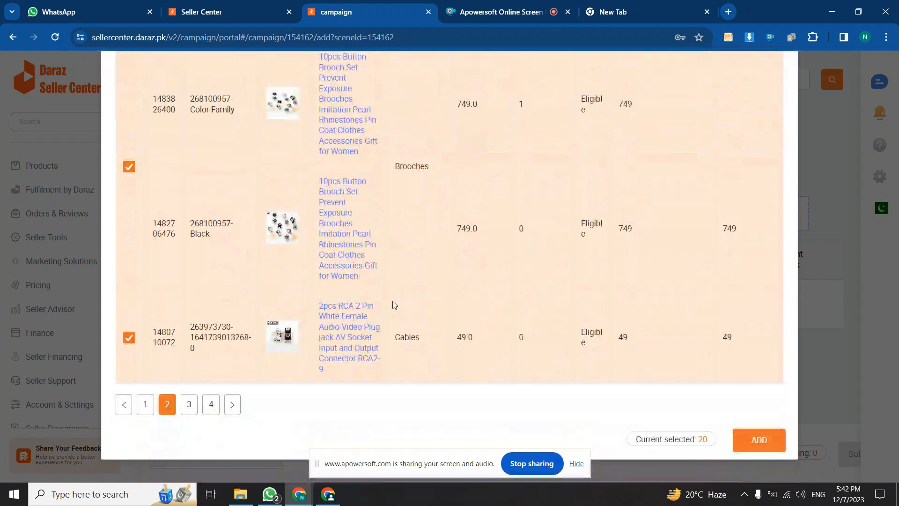
pyautogui.click(186, 405)
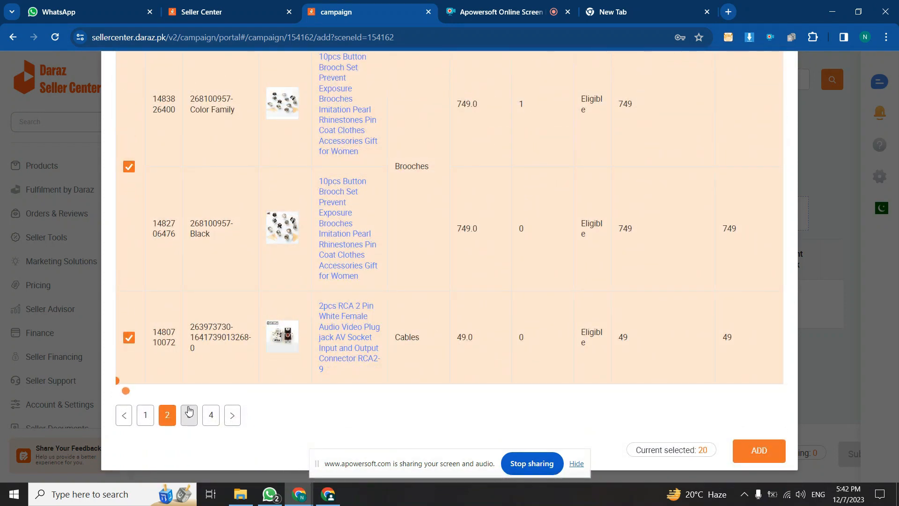
pyautogui.scroll(10, 250, 321)
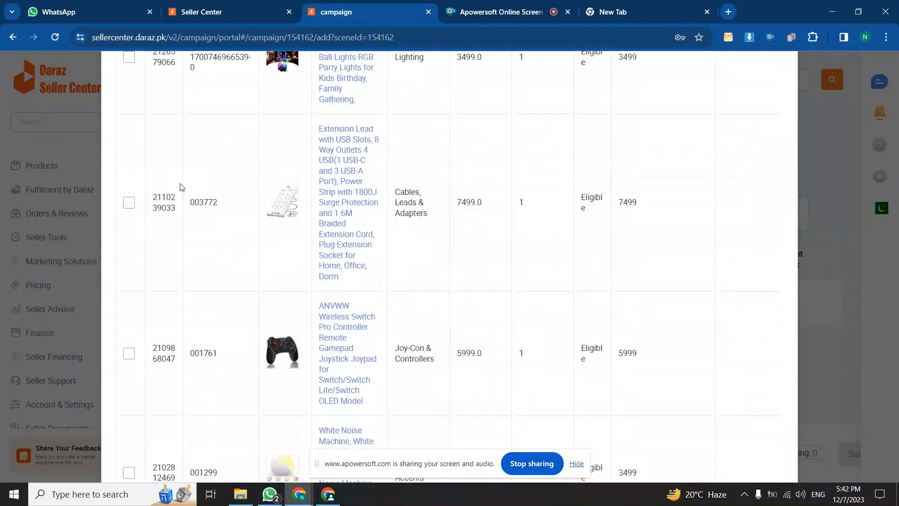
pyautogui.click(128, 137)
# - Select all products on page 4 and add the whole selection to the campaign submission
pyautogui.scroll(-3, 226, 301)
pyautogui.scroll(-15, 225, 301)
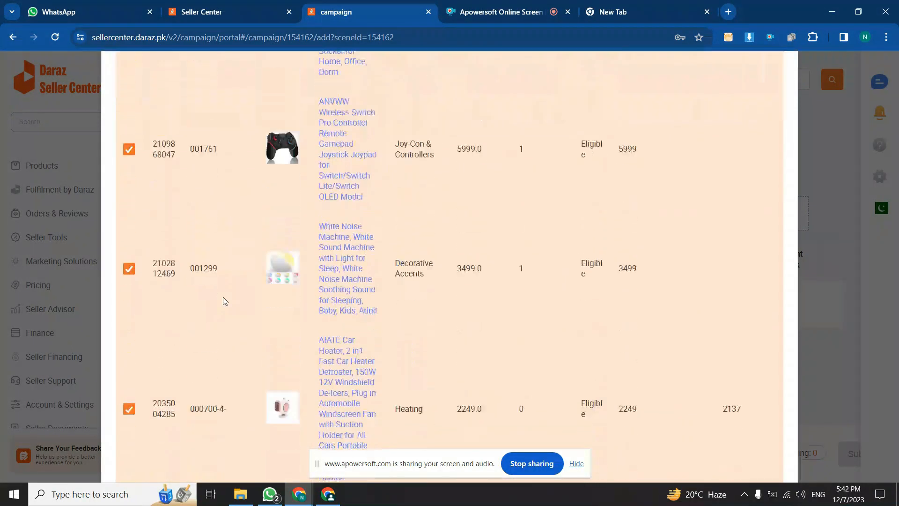
pyautogui.click(210, 405)
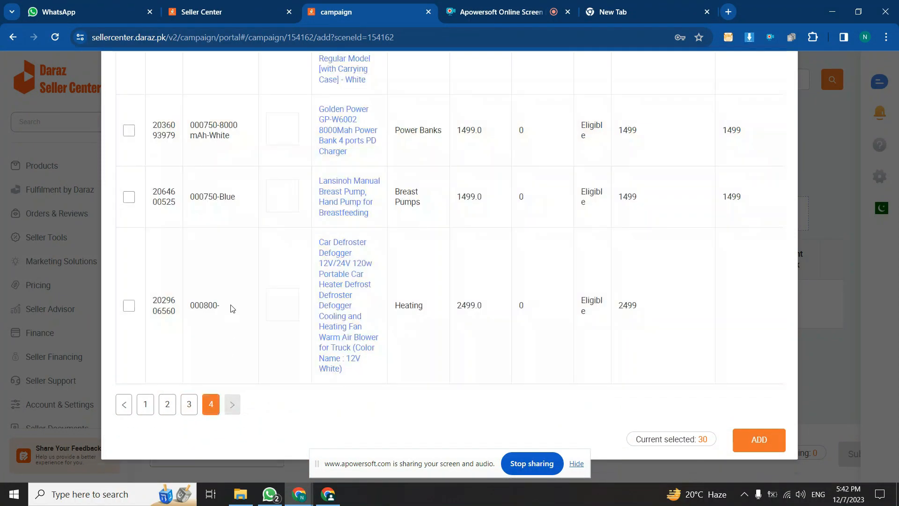
pyautogui.scroll(10, 231, 308)
pyautogui.click(129, 137)
pyautogui.scroll(-10, 309, 264)
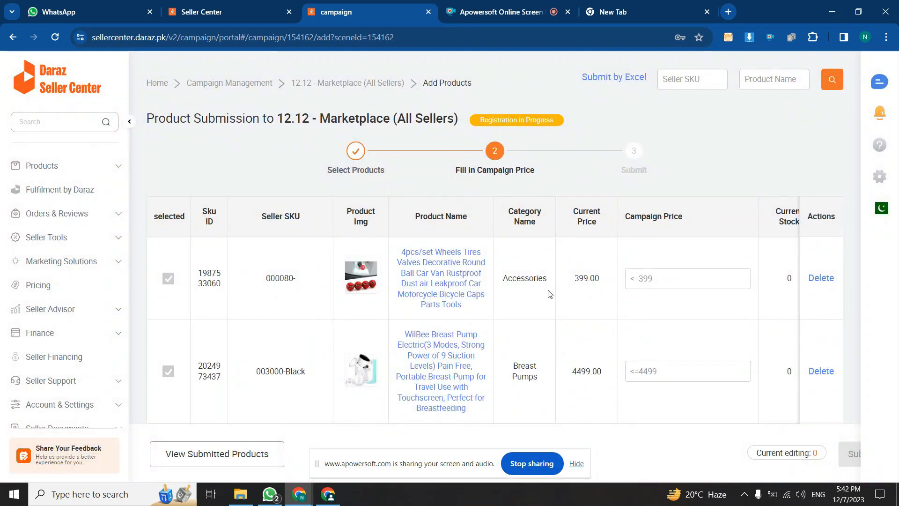
# - Look through the added products with their current prices and empty campaign price fields in the Fill in Campaign Price stage
pyautogui.scroll(-20, 549, 293)
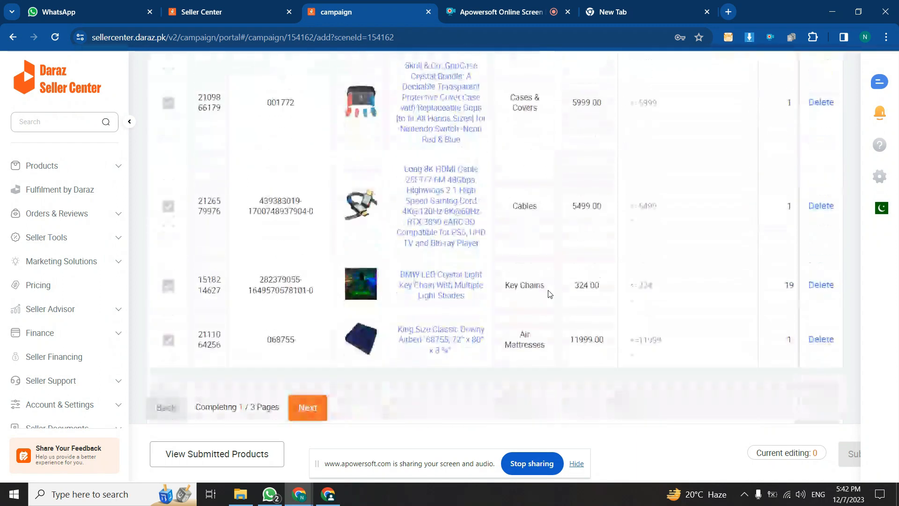
pyautogui.scroll(3, 549, 294)
pyautogui.scroll(-3, 549, 294)
pyautogui.scroll(15, 549, 294)
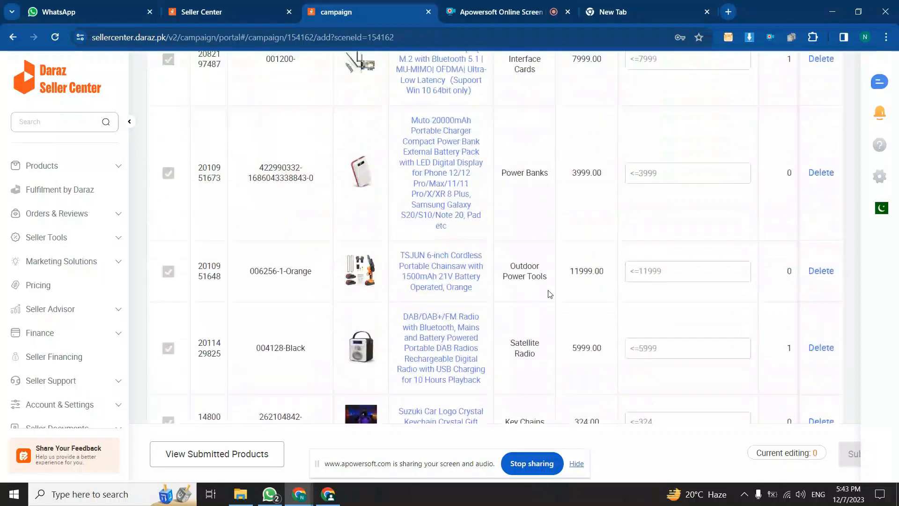
pyautogui.scroll(6, 549, 294)
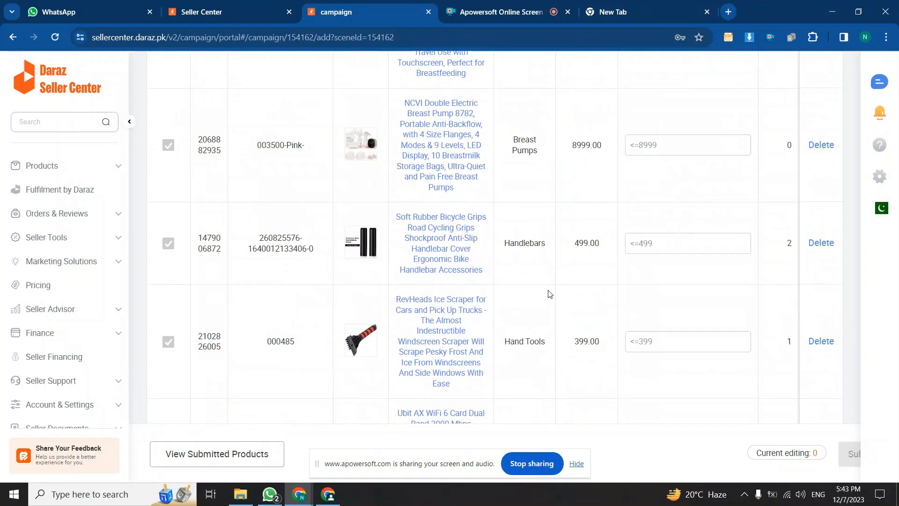
pyautogui.scroll(8, 550, 294)
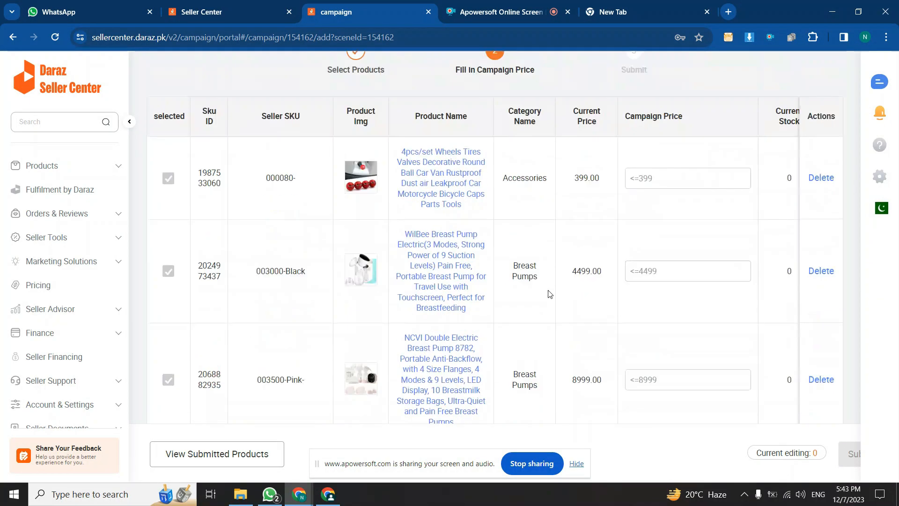
pyautogui.scroll(-1, 550, 294)
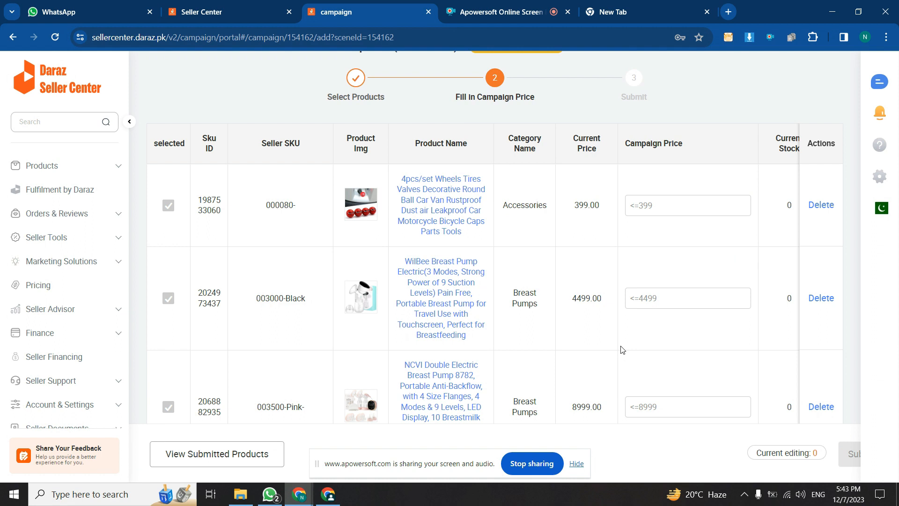
# - Examine the Campaign Price limits, current stock and per-product delete options across the submission list
pyautogui.moveTo(754, 257); pyautogui.dragTo(674, 272)
pyautogui.click(754, 241)
pyautogui.scroll(-20, 734, 240)
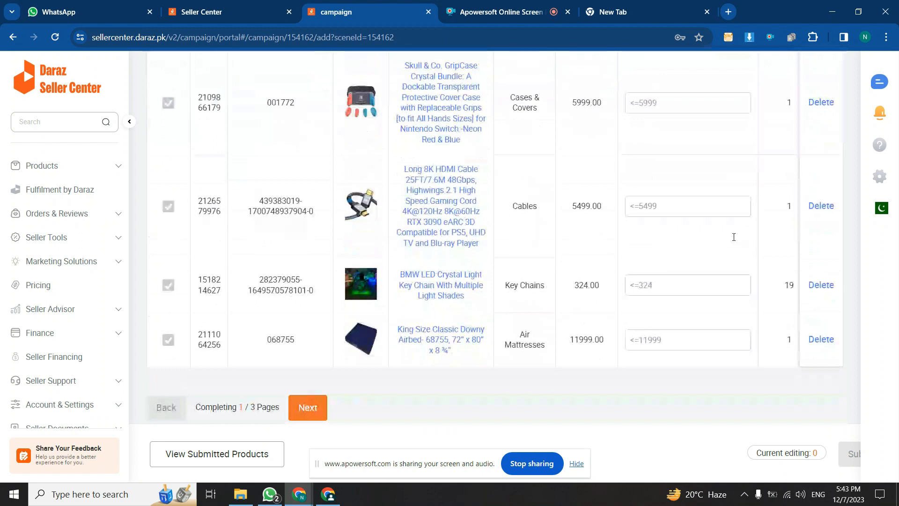
pyautogui.scroll(8, 733, 237)
pyautogui.scroll(10, 734, 240)
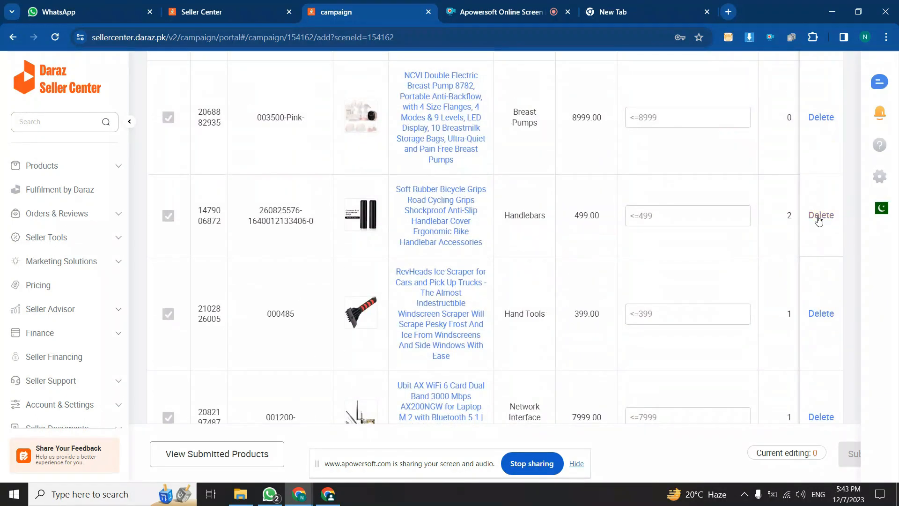
pyautogui.scroll(10, 818, 206)
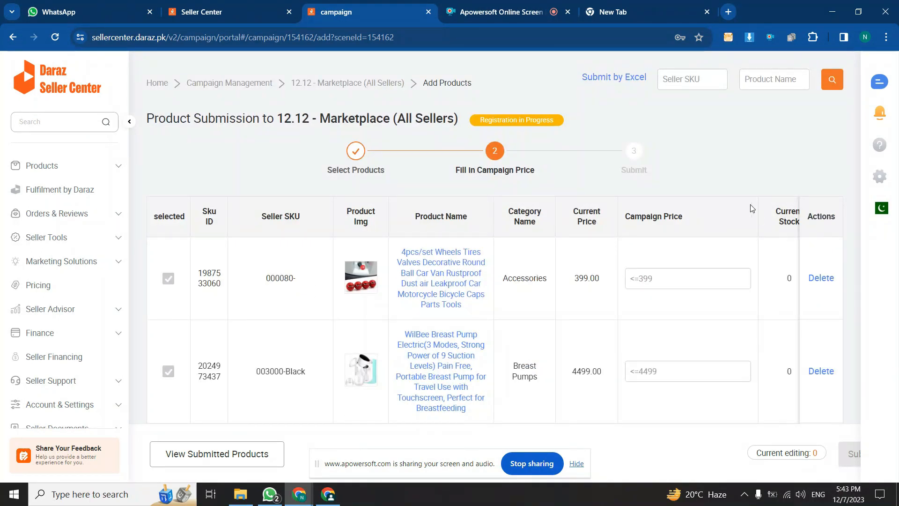
pyautogui.scroll(-1, 750, 208)
pyautogui.scroll(-3, 750, 208)
pyautogui.scroll(5, 751, 207)
# - Reduce the browser page zoom to 80% so more product submission columns fit on screen
pyautogui.click(885, 37)
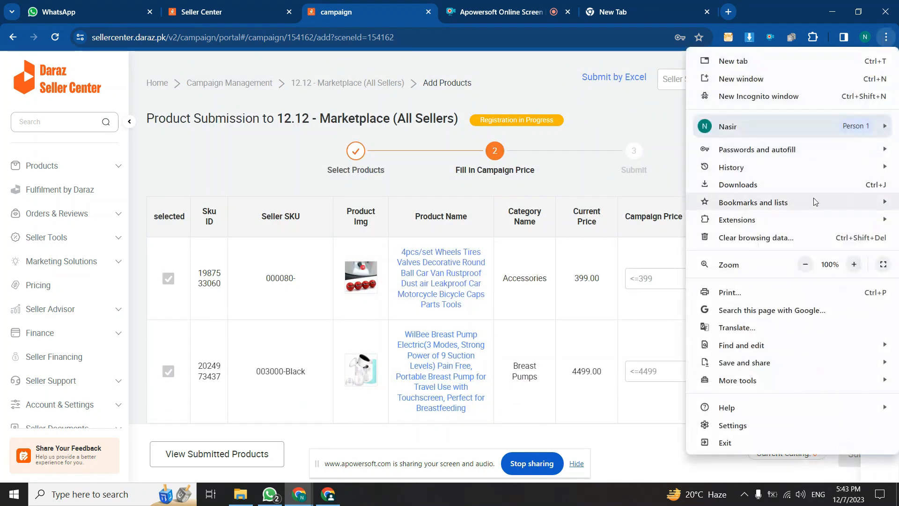
pyautogui.click(809, 268)
pyautogui.click(805, 269)
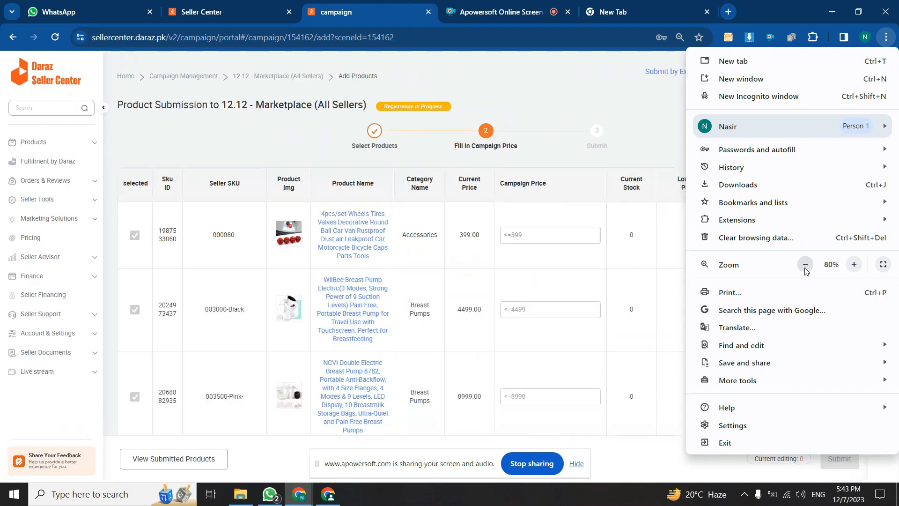
# - Examine the current stock and lowest sales price columns for the products in the submission list
pyautogui.click(637, 129)
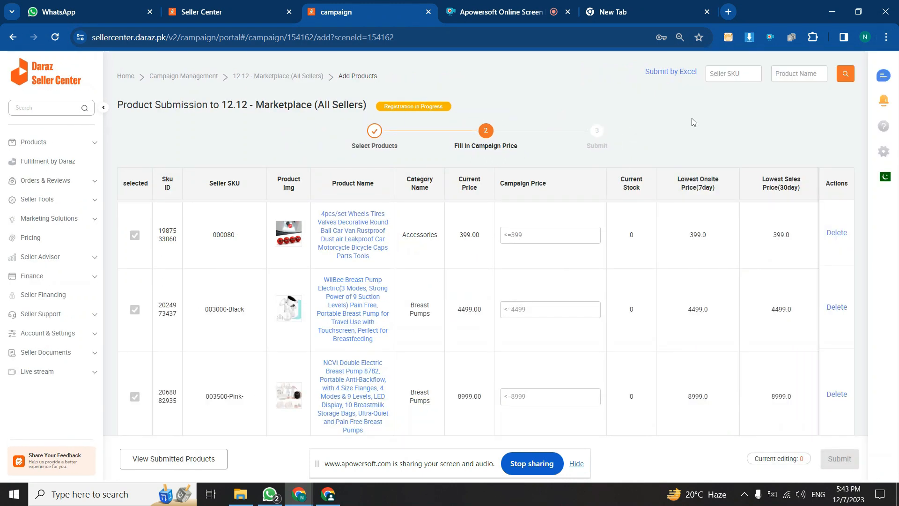
pyautogui.scroll(-7, 663, 301)
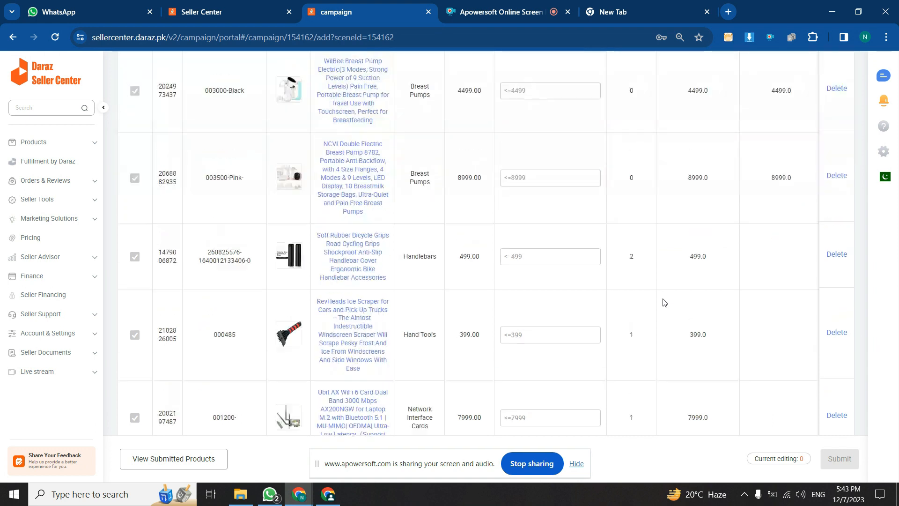
pyautogui.scroll(4, 663, 302)
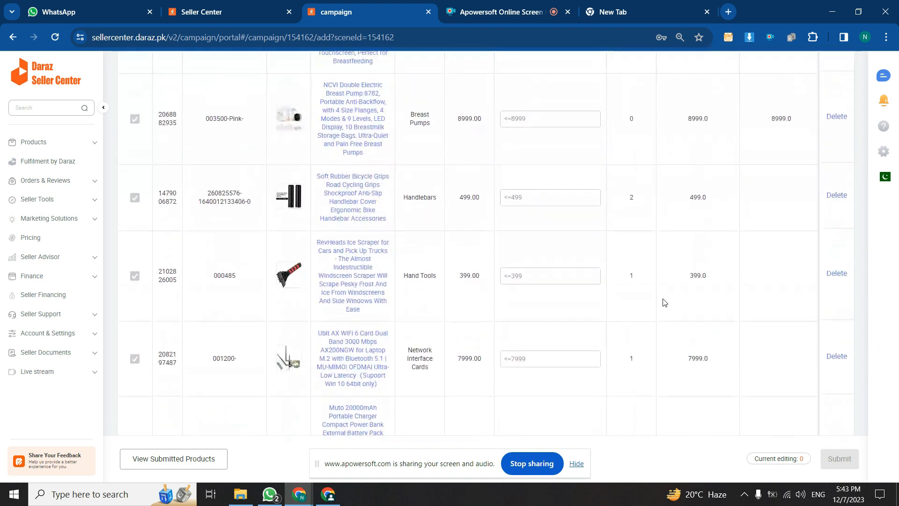
pyautogui.scroll(2, 664, 302)
pyautogui.scroll(-6, 664, 302)
pyautogui.scroll(2, 663, 302)
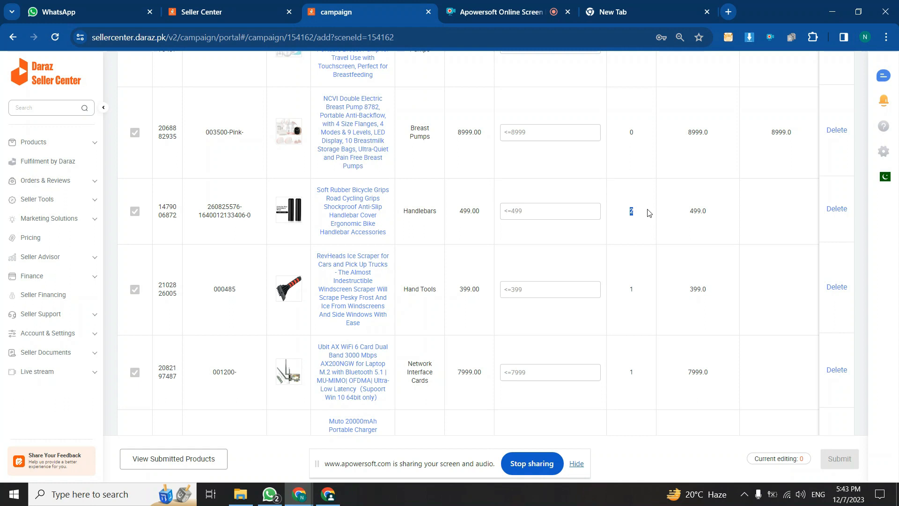
# - Restore the browser page zoom to 100%
pyautogui.click(885, 37)
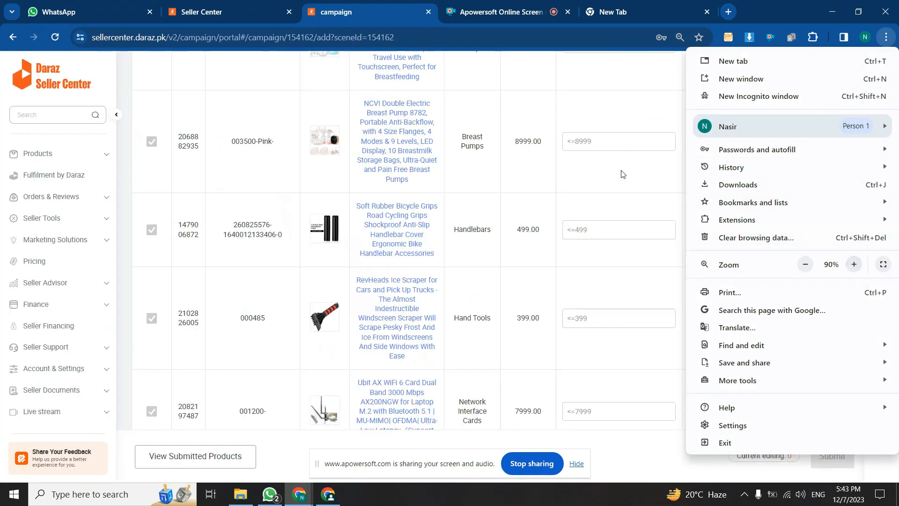
pyautogui.click(623, 174)
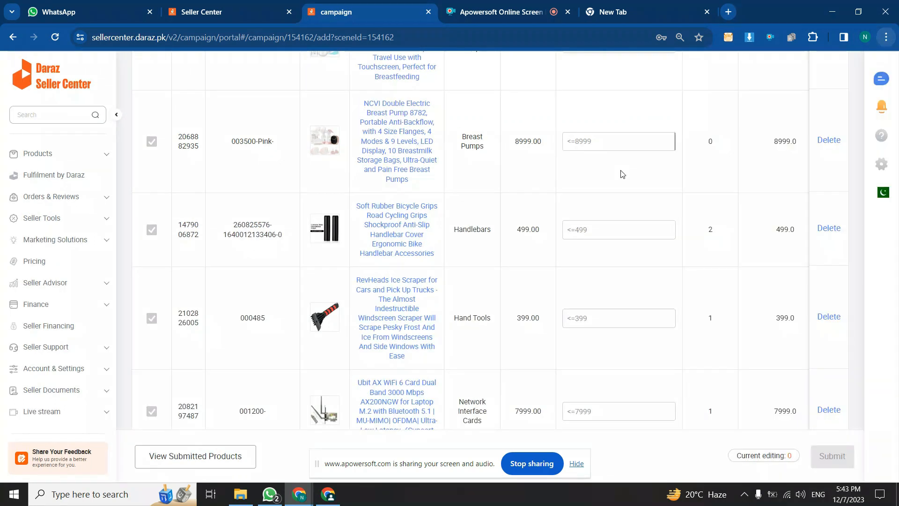
pyautogui.click(885, 39)
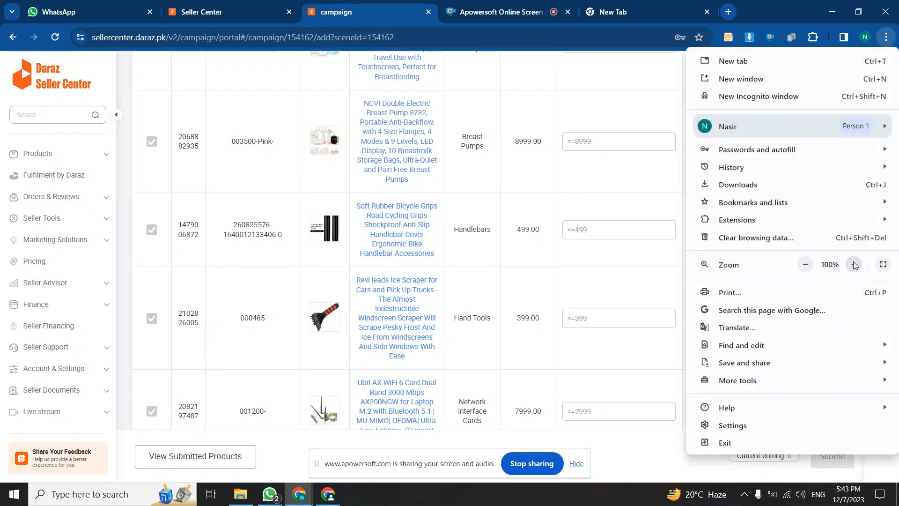
pyautogui.click(626, 198)
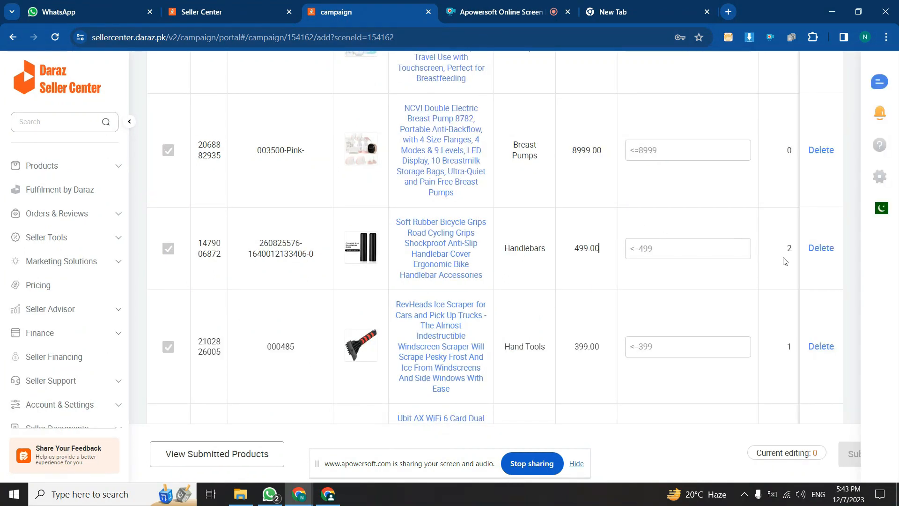
# - Set the campaign price of the Soft Rubber Bicycle Grips, current price 499, to 490
pyautogui.scroll(-7, 794, 322)
pyautogui.scroll(9, 794, 323)
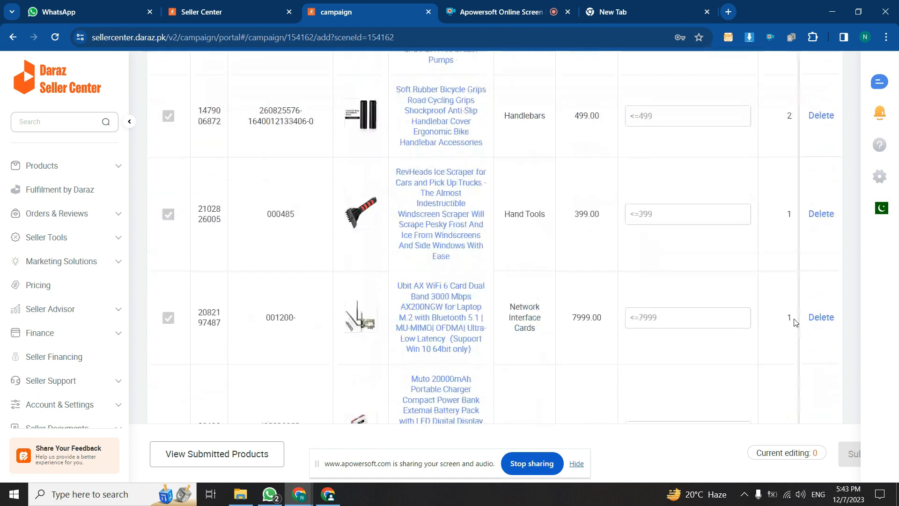
pyautogui.scroll(2, 794, 323)
pyautogui.scroll(-4, 794, 323)
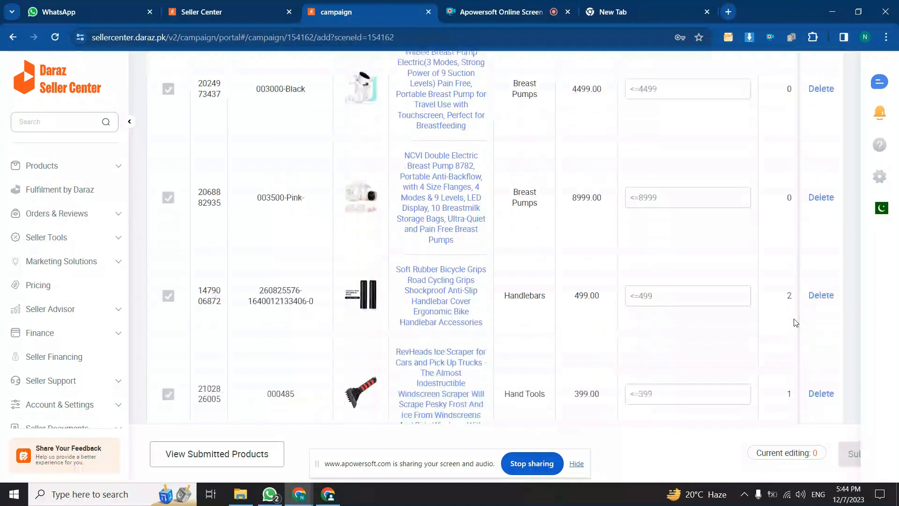
pyautogui.scroll(-1, 794, 323)
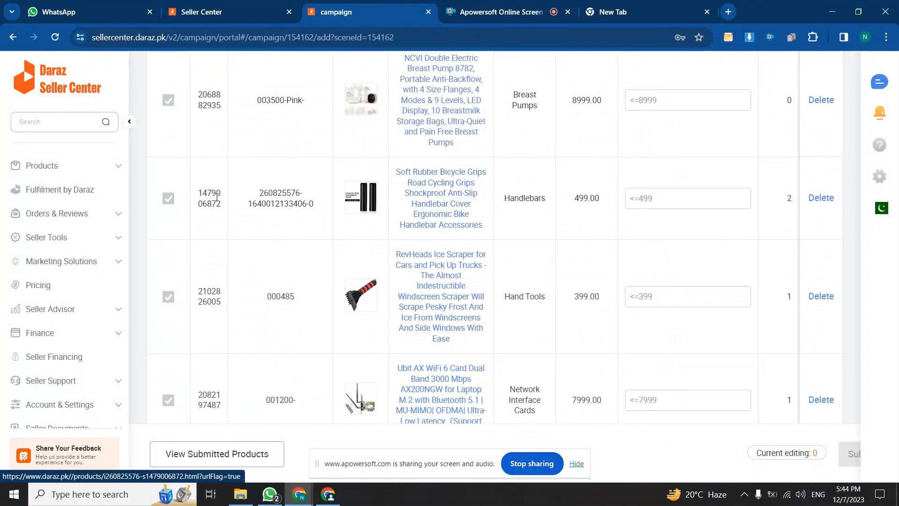
pyautogui.click(682, 196)
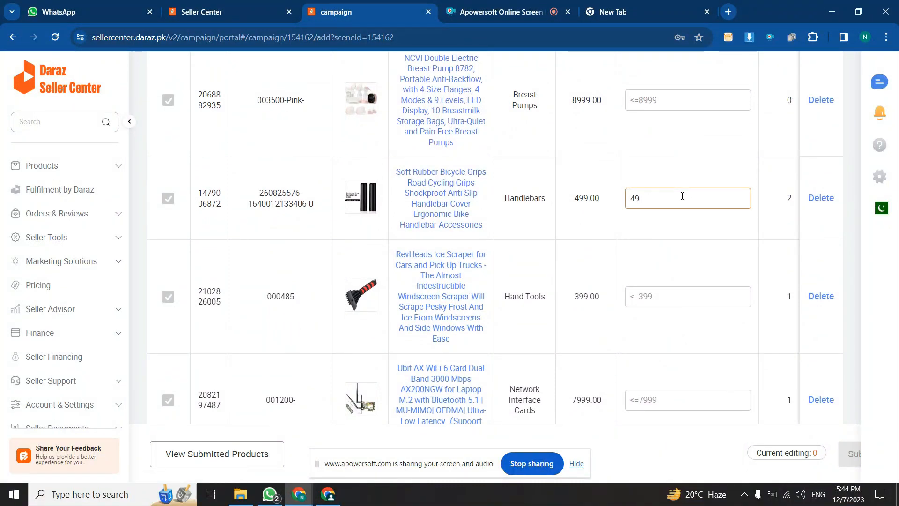
pyautogui.click(697, 239)
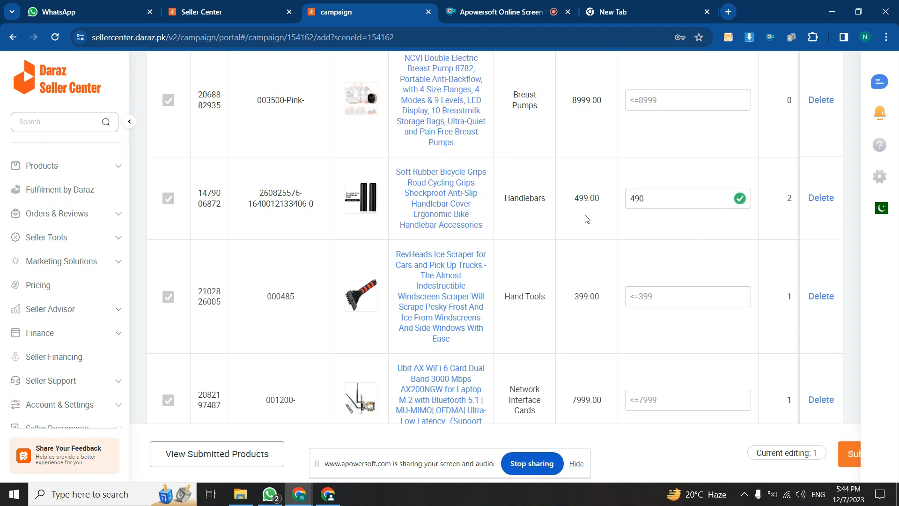
# - Set the campaign price of the RevHeads Ice Scraper to 399 and of the Ubit AX WiFi 6 Card to 7999
pyautogui.scroll(-1, 585, 219)
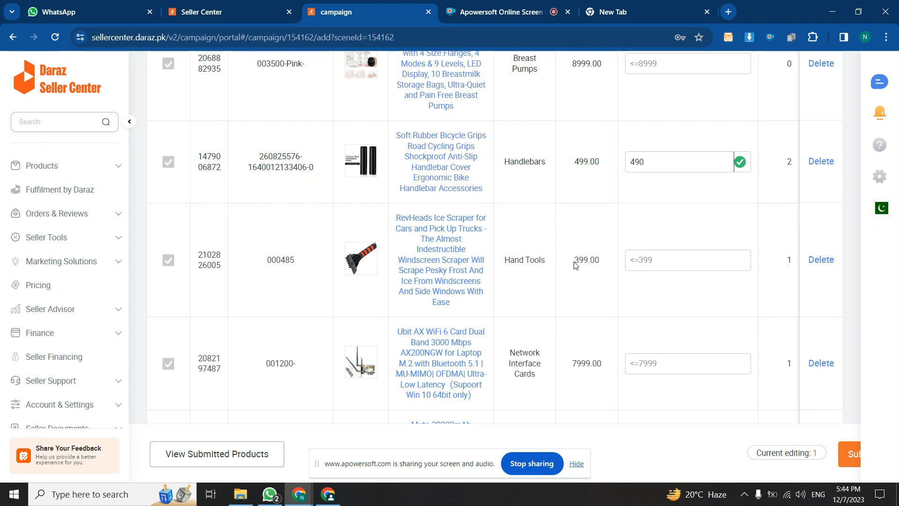
pyautogui.click(639, 258)
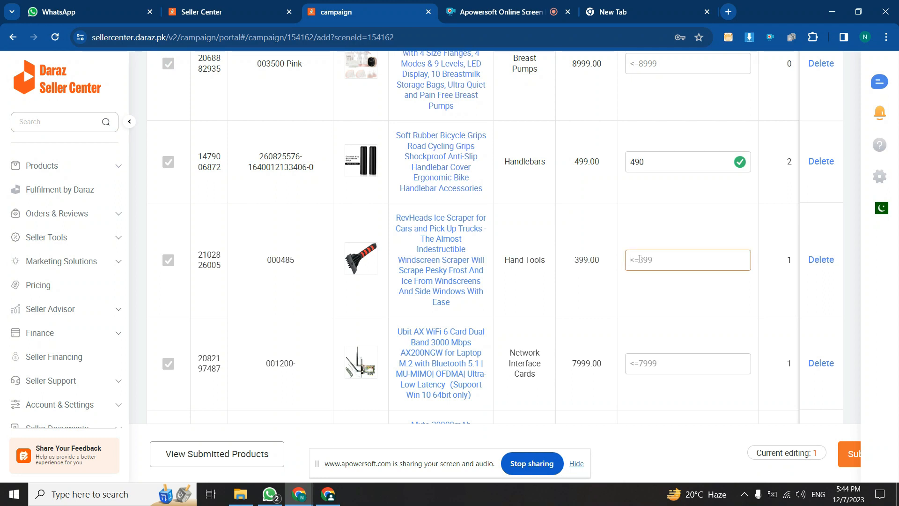
pyautogui.write('399')
pyautogui.click(654, 297)
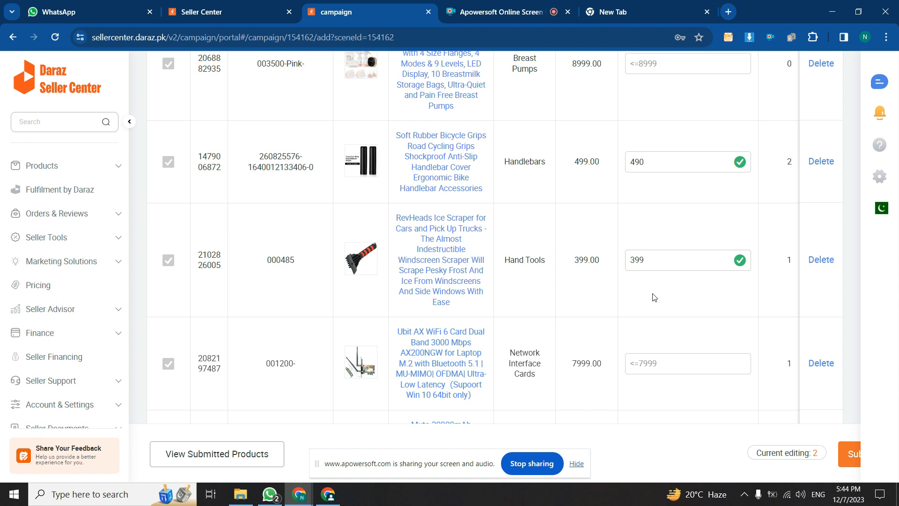
pyautogui.scroll(-1, 660, 327)
pyautogui.click(666, 354)
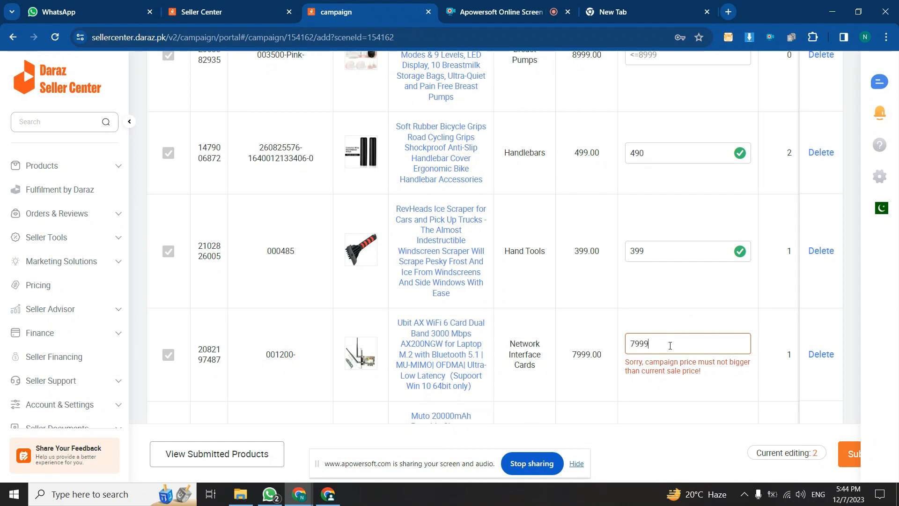
pyautogui.click(668, 313)
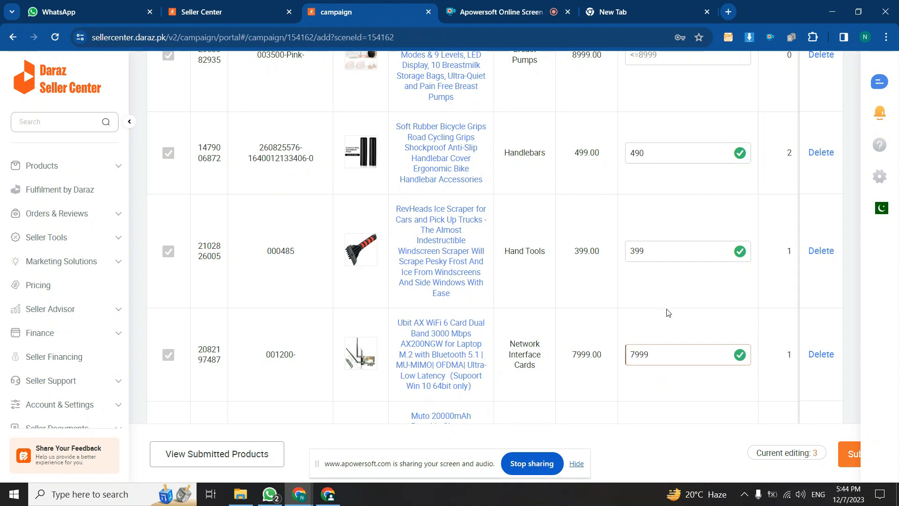
# - Set the campaign price of the Muto 20000mAh power bank to 3999 and of the TSJUN 6-inch Cordless Chainsaw to 11999
pyautogui.scroll(-5, 668, 312)
pyautogui.click(682, 231)
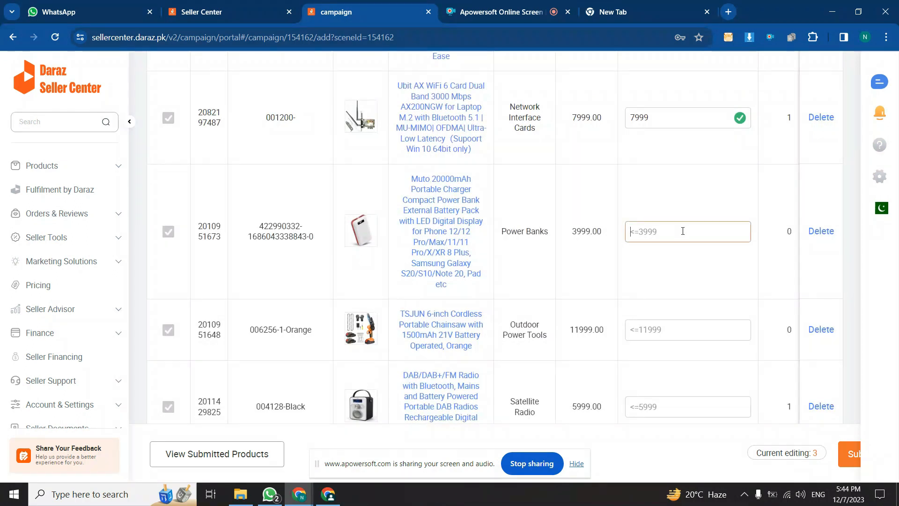
pyautogui.write('39')
pyautogui.click(668, 326)
pyautogui.write('11999')
pyautogui.click(667, 353)
# - Advance to the next page of the submission list and submit the products whose campaign prices are filled in
pyautogui.scroll(-2, 667, 353)
pyautogui.scroll(-2, 664, 250)
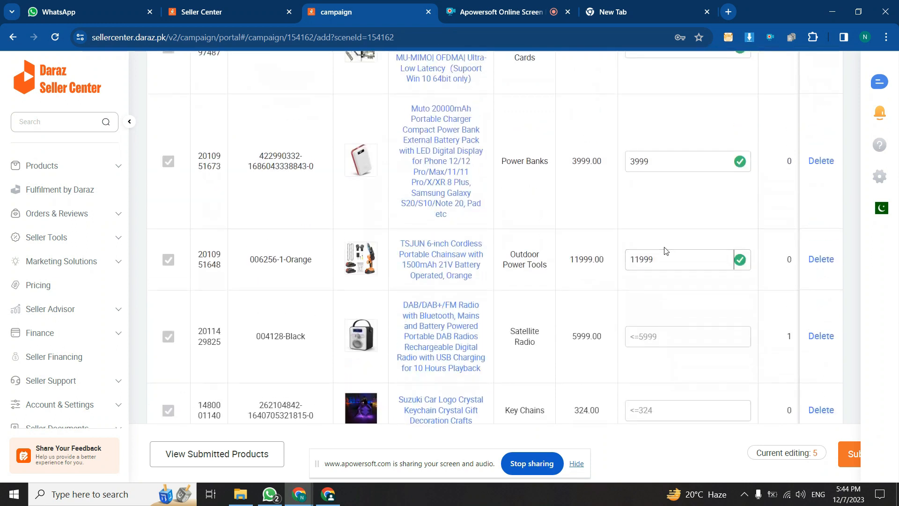
pyautogui.scroll(-13, 666, 251)
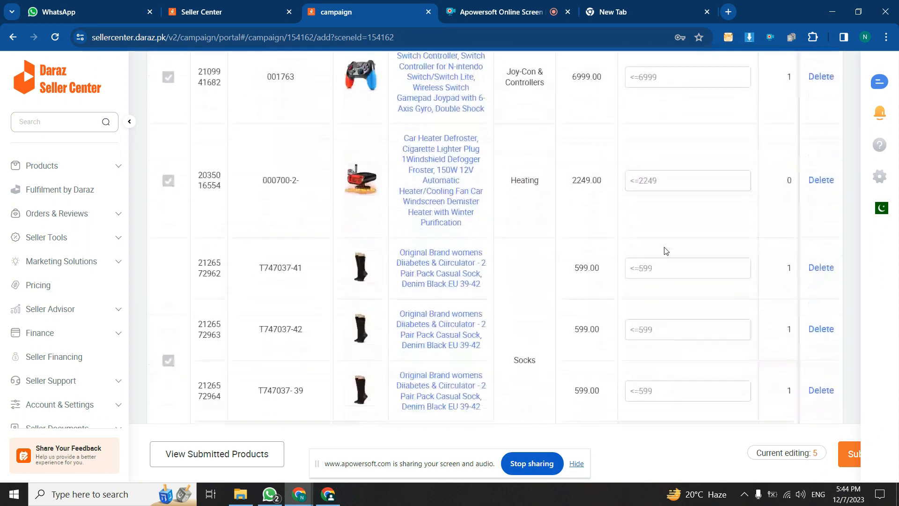
pyautogui.scroll(-4, 666, 251)
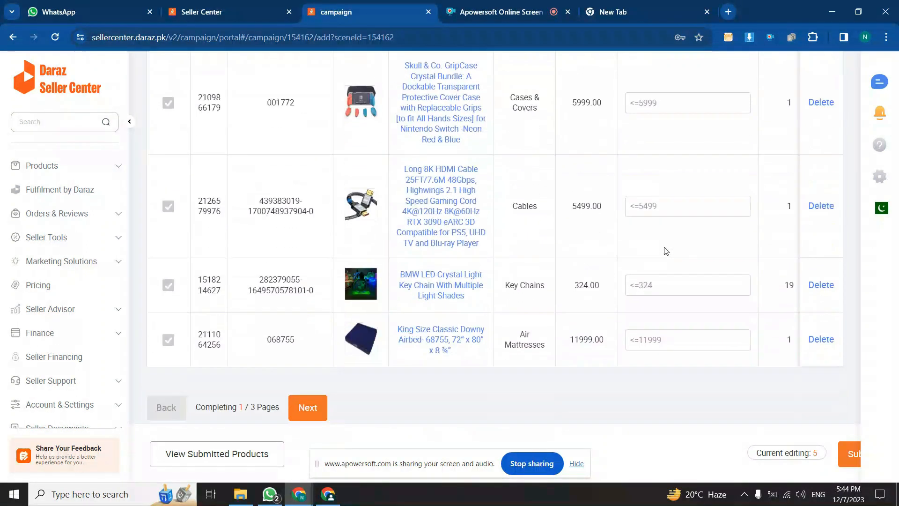
pyautogui.click(313, 409)
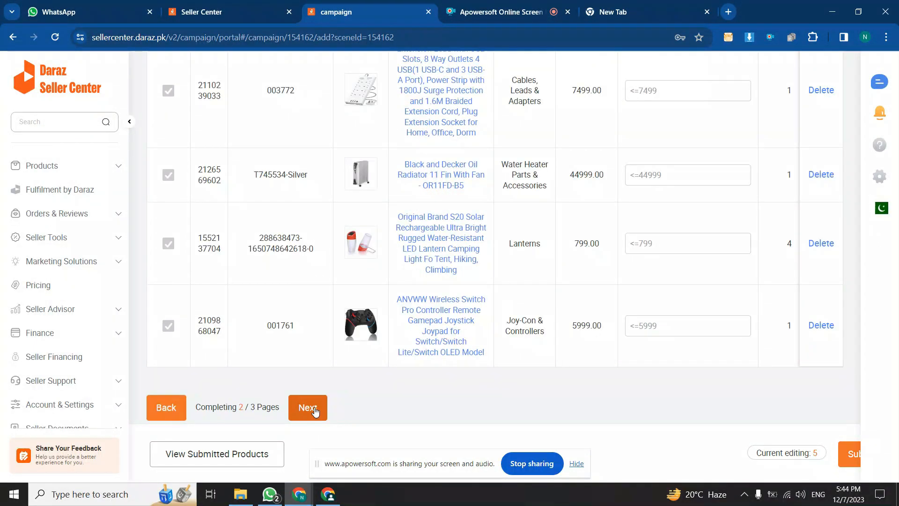
pyautogui.click(846, 454)
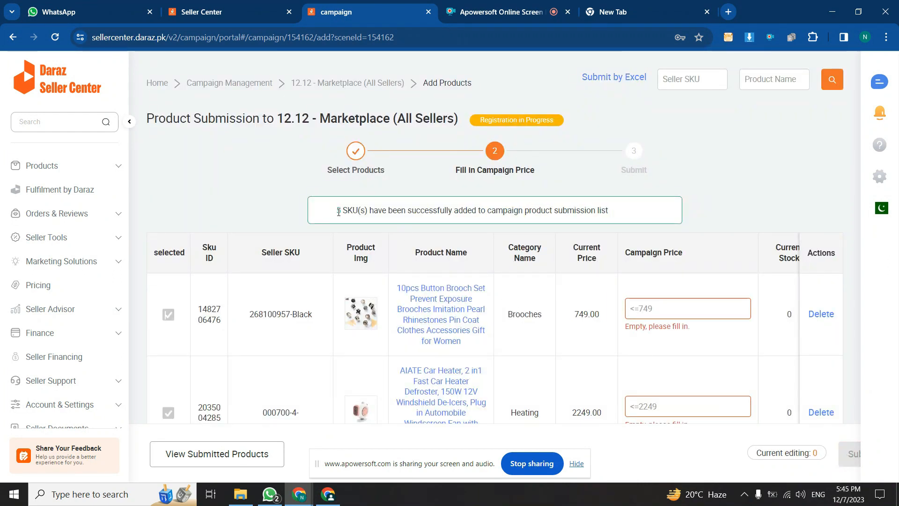
# - Look through the remaining products in the submission list that still need a campaign price
pyautogui.scroll(-15, 338, 212)
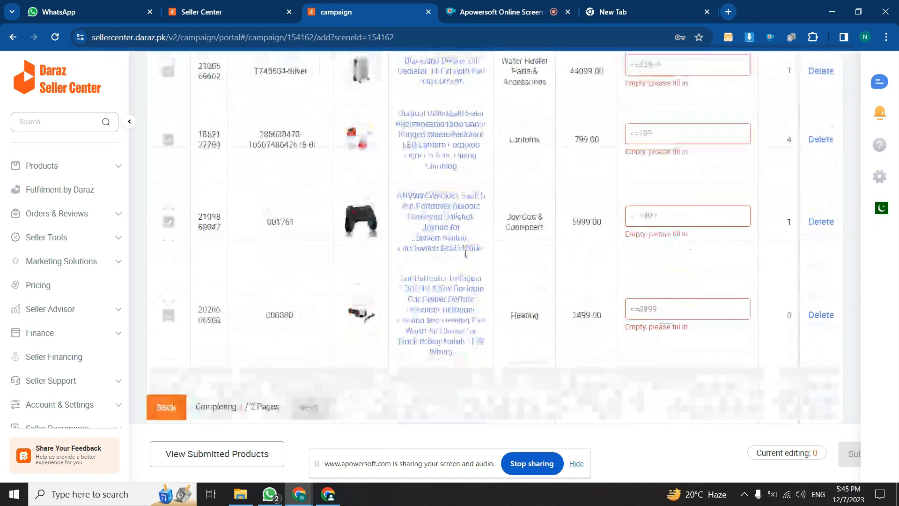
pyautogui.scroll(15, 466, 253)
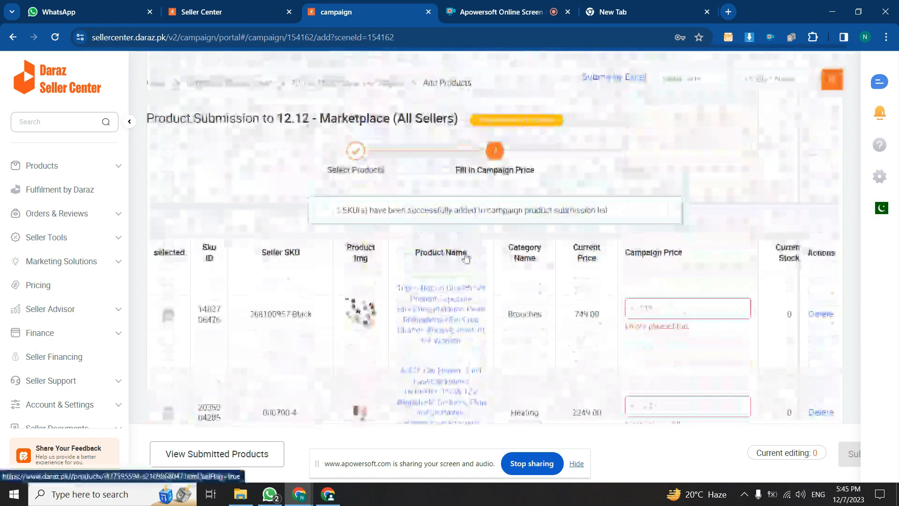
pyautogui.scroll(-7, 552, 255)
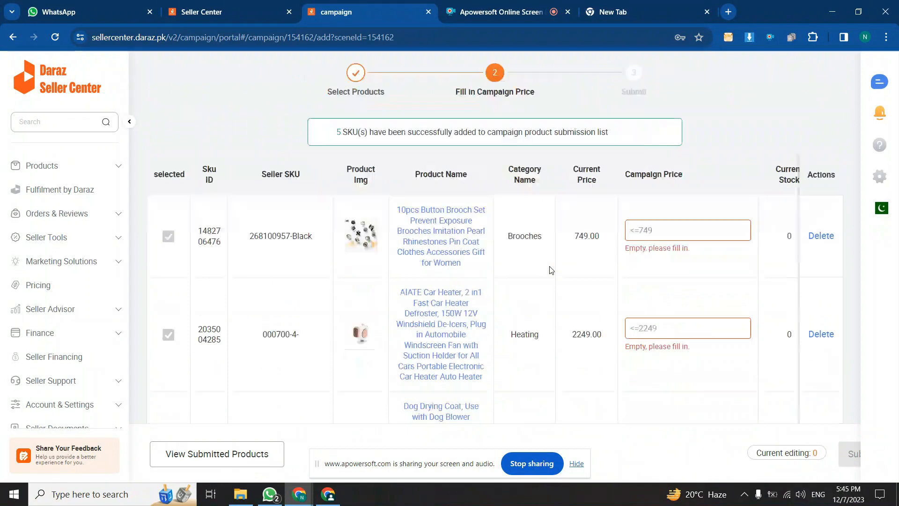
pyautogui.scroll(7, 551, 267)
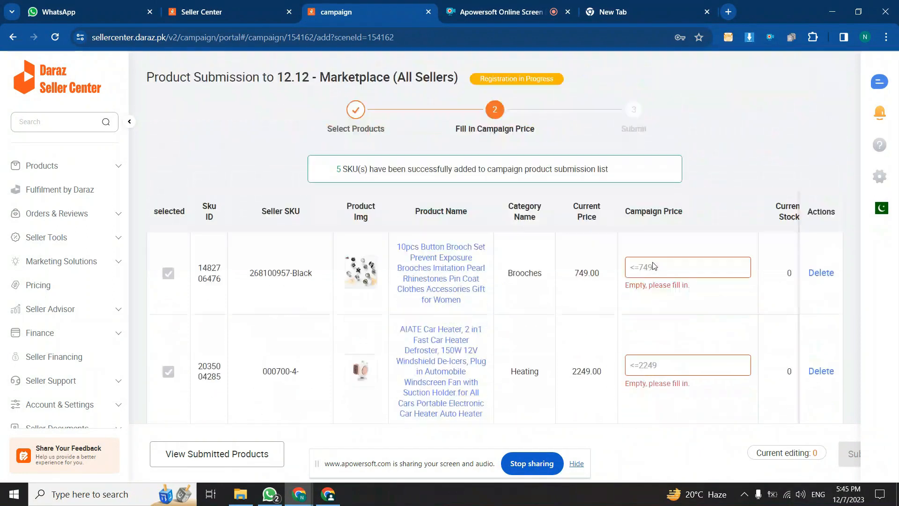
pyautogui.scroll(-3, 742, 234)
pyautogui.click(711, 172)
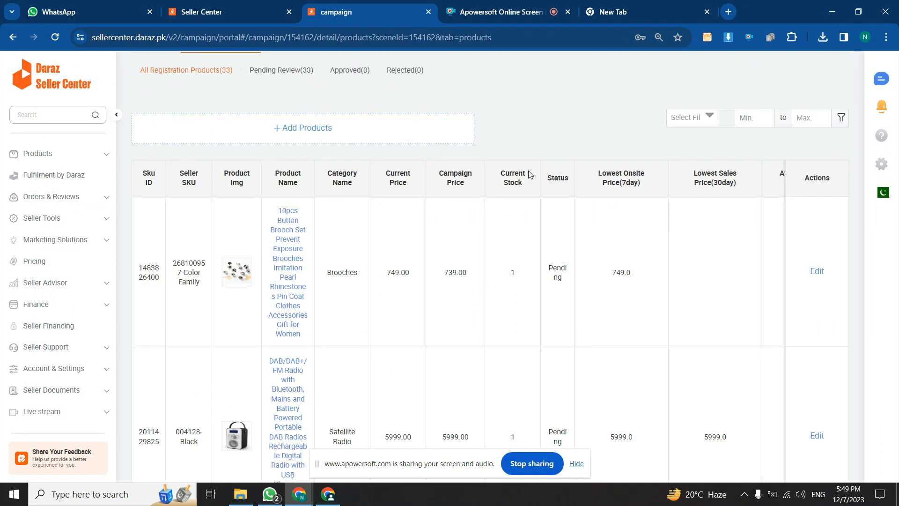
# - Look through the registered campaign products and check the campaign's Basic Info with its period and registration deadline
pyautogui.scroll(-8, 530, 175)
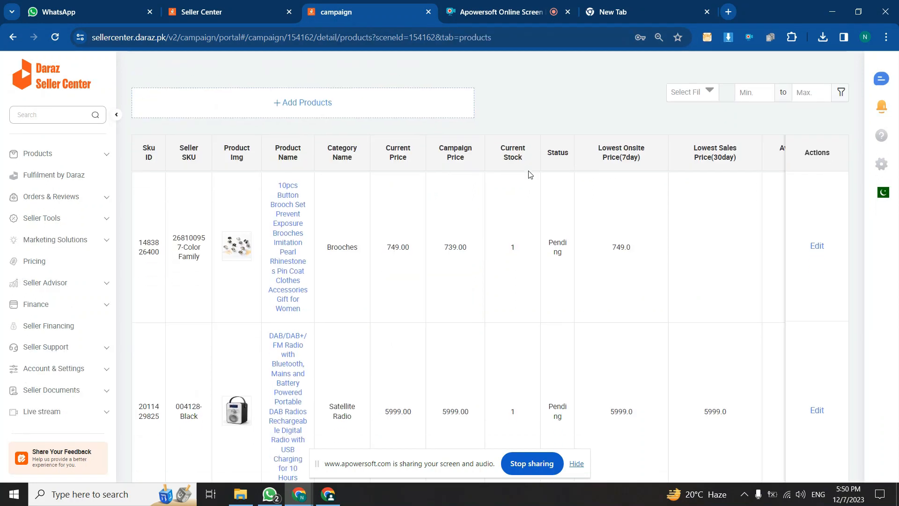
pyautogui.scroll(-3, 530, 175)
pyautogui.scroll(12, 530, 174)
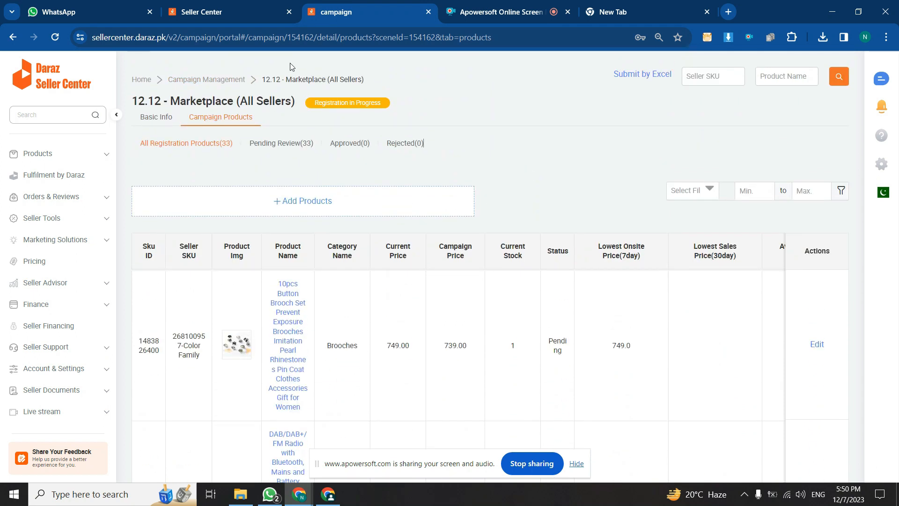
pyautogui.click(149, 122)
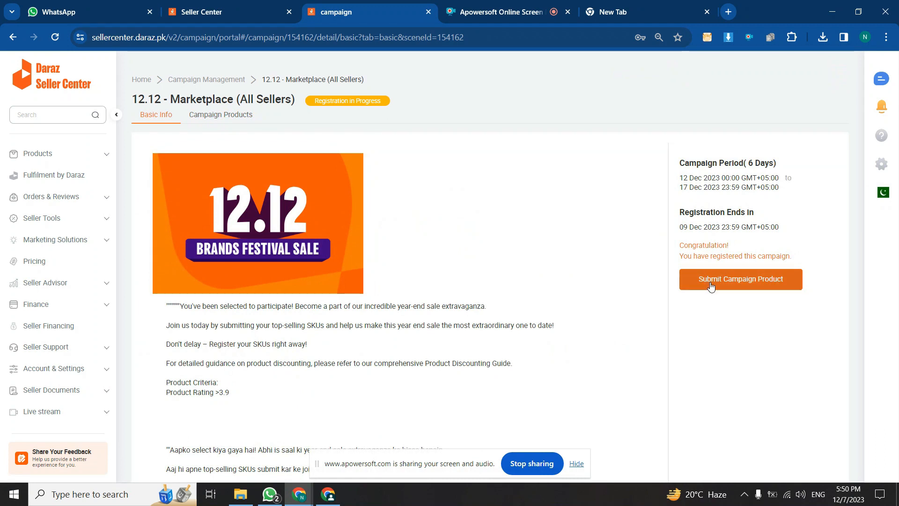
# - Return to the Campaign Products list and examine the campaign prices, review statuses and edit options of all registered products
pyautogui.click(244, 121)
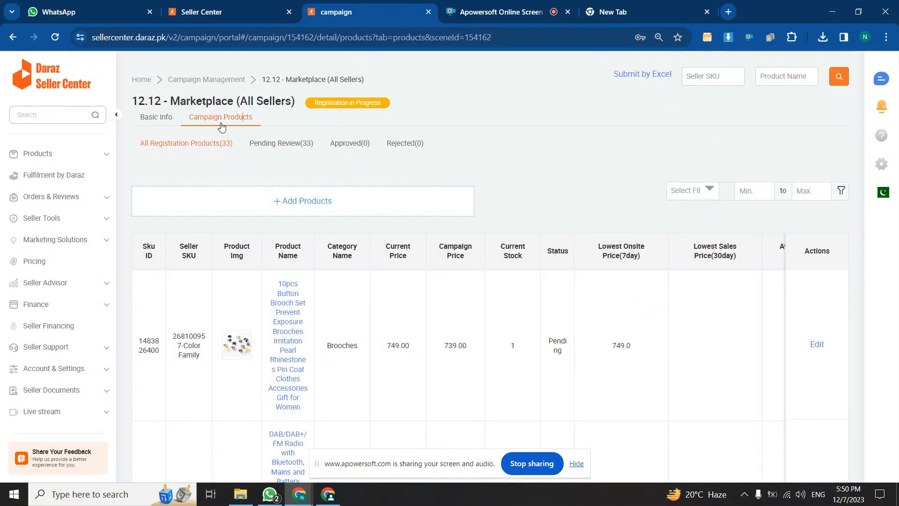
pyautogui.scroll(-7, 656, 347)
pyautogui.scroll(-4, 656, 346)
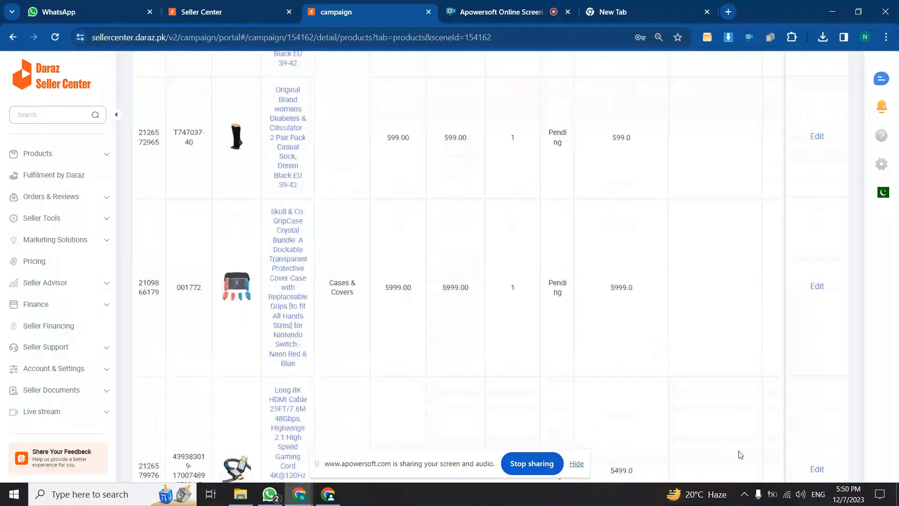
pyautogui.scroll(-2, 634, 311)
pyautogui.scroll(3, 544, 361)
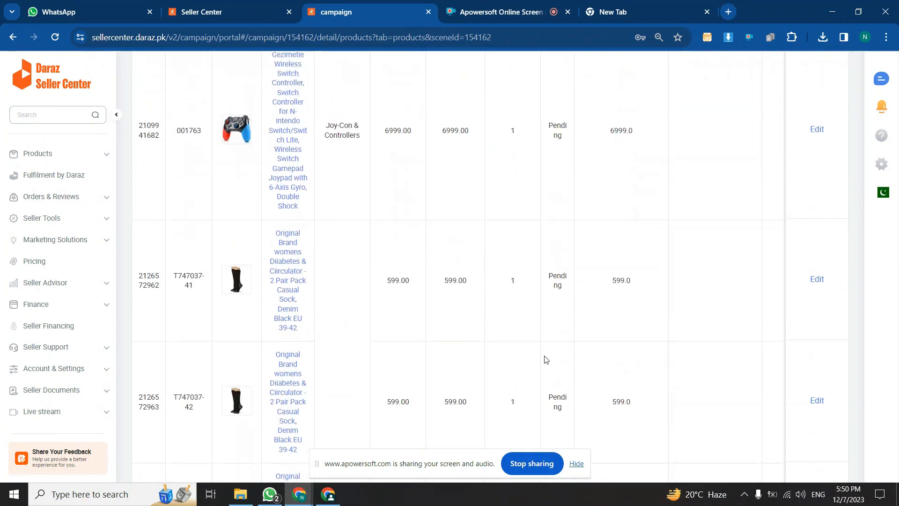
pyautogui.scroll(10, 528, 301)
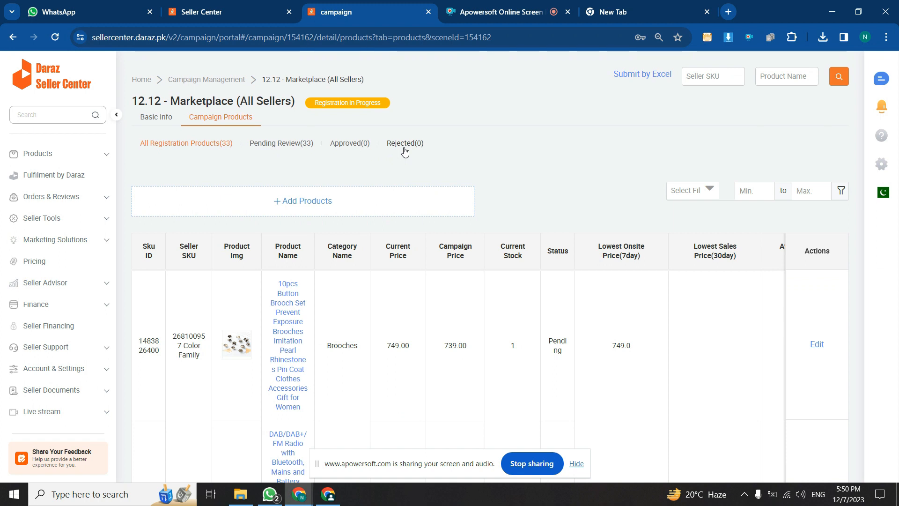
pyautogui.scroll(-5, 534, 161)
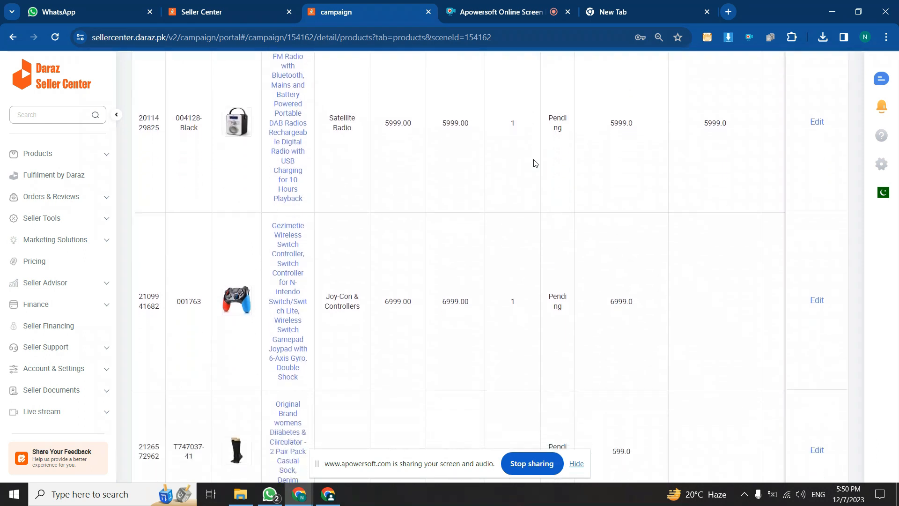
pyautogui.scroll(5, 535, 162)
pyautogui.scroll(3, 535, 163)
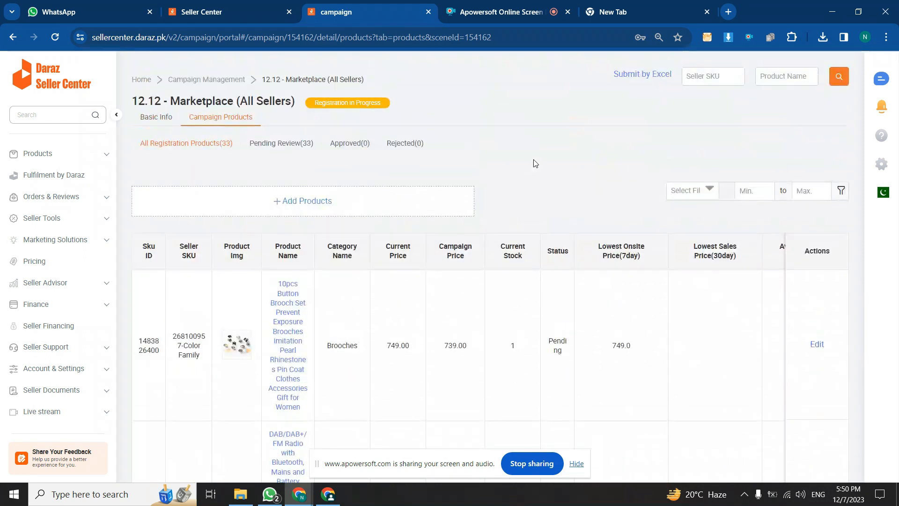